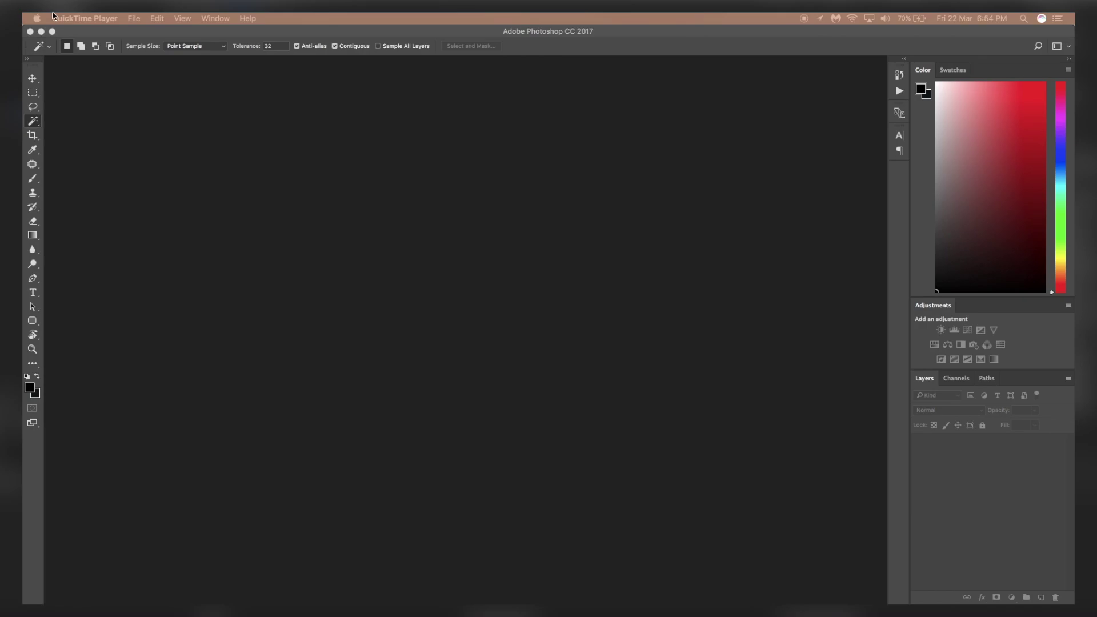
Create a new document 1920 pixels wide and 1080 pixels high.
click(133, 28)
click(124, 18)
click(137, 34)
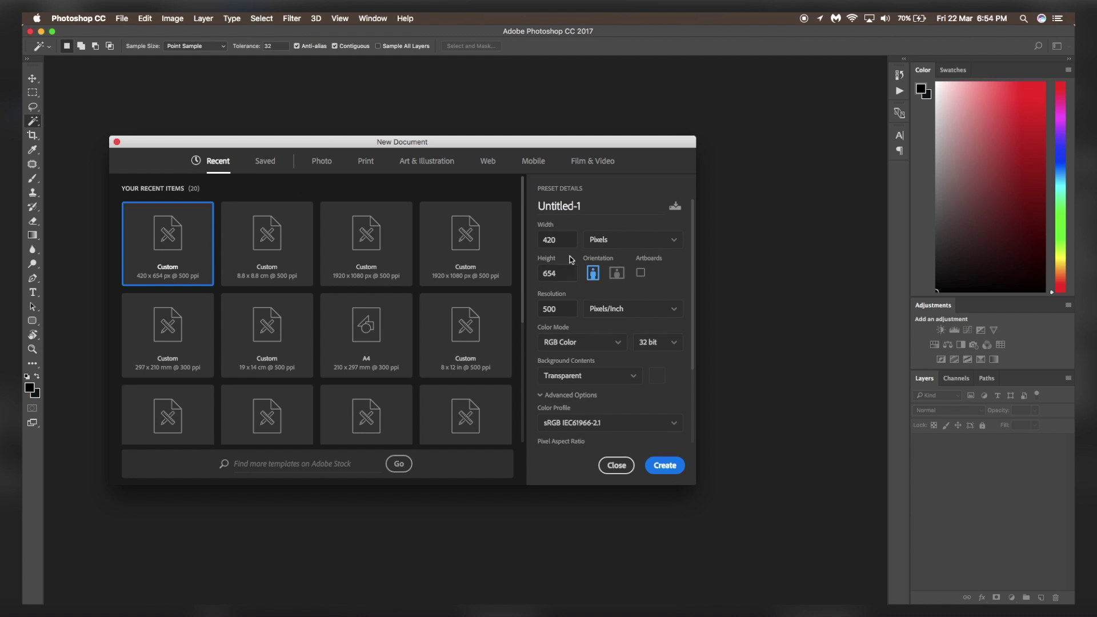
double_click(571, 240)
text(1920)
key(Tab)
text(1080)
key(Return)
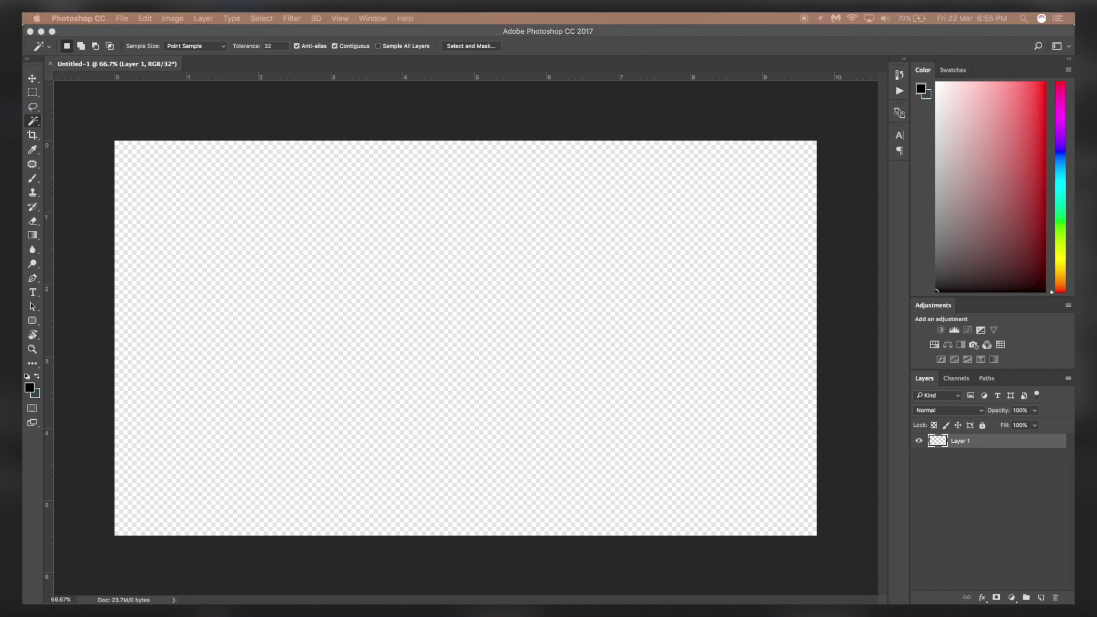
Place the night skyline photo, scaled to about 21.2% to cover the canvas and rotated about 180° upside down.
drag(367, 387, 362, 382)
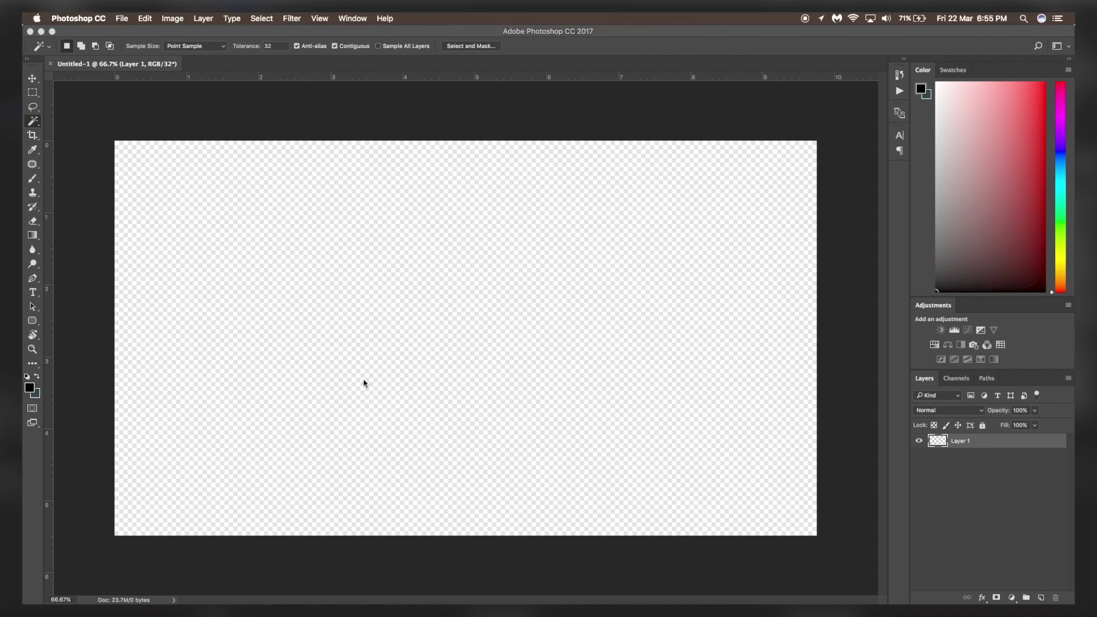
click(894, 559)
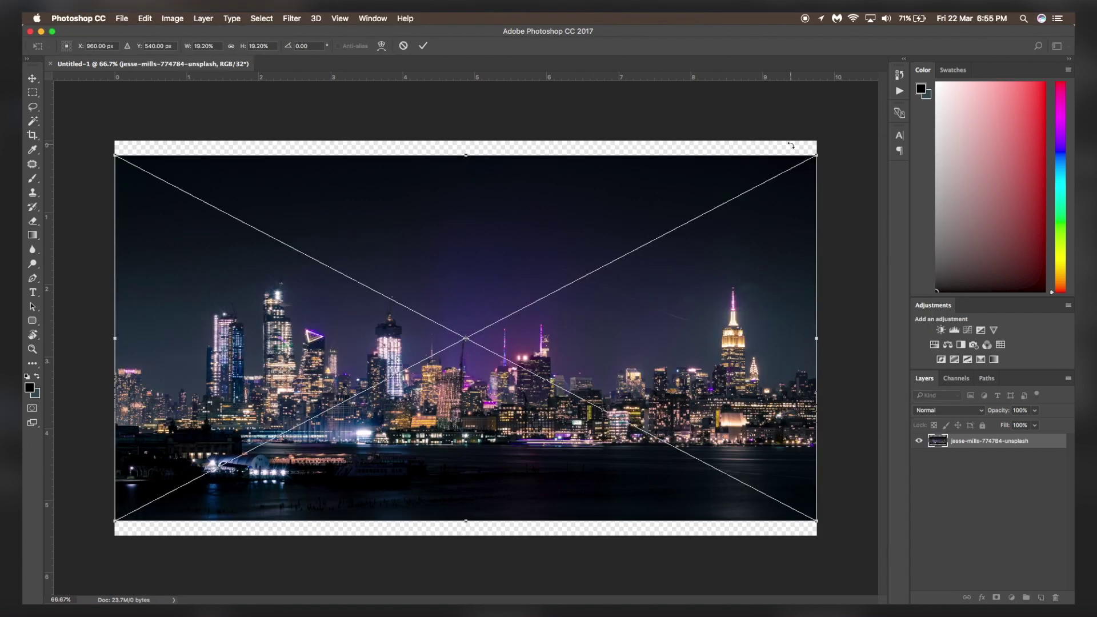
drag(816, 155, 859, 132)
drag(115, 521, 91, 551)
drag(876, 533, 240, 216)
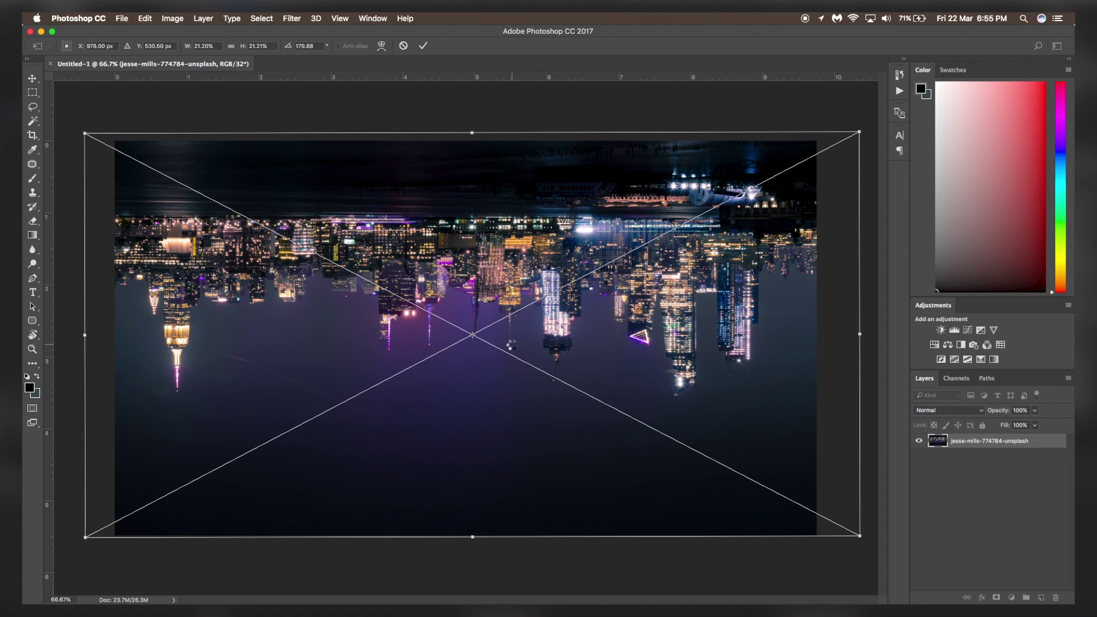
key(Return)
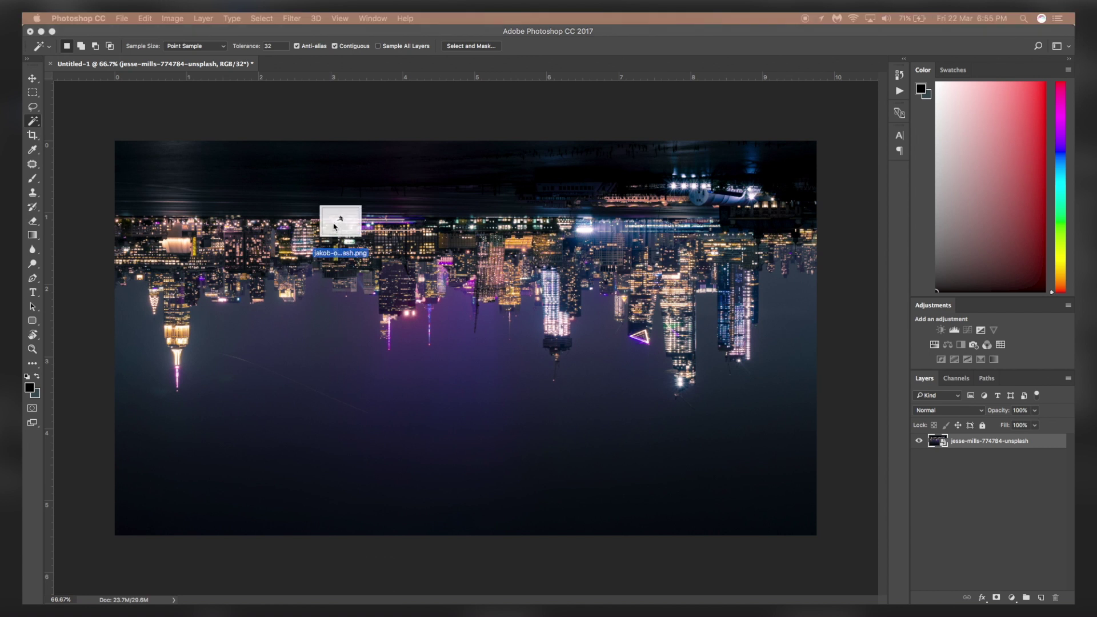
Place the jumping man silhouette PNG, enlarge it slightly and move it down below the centre of the canvas.
drag(338, 224, 348, 278)
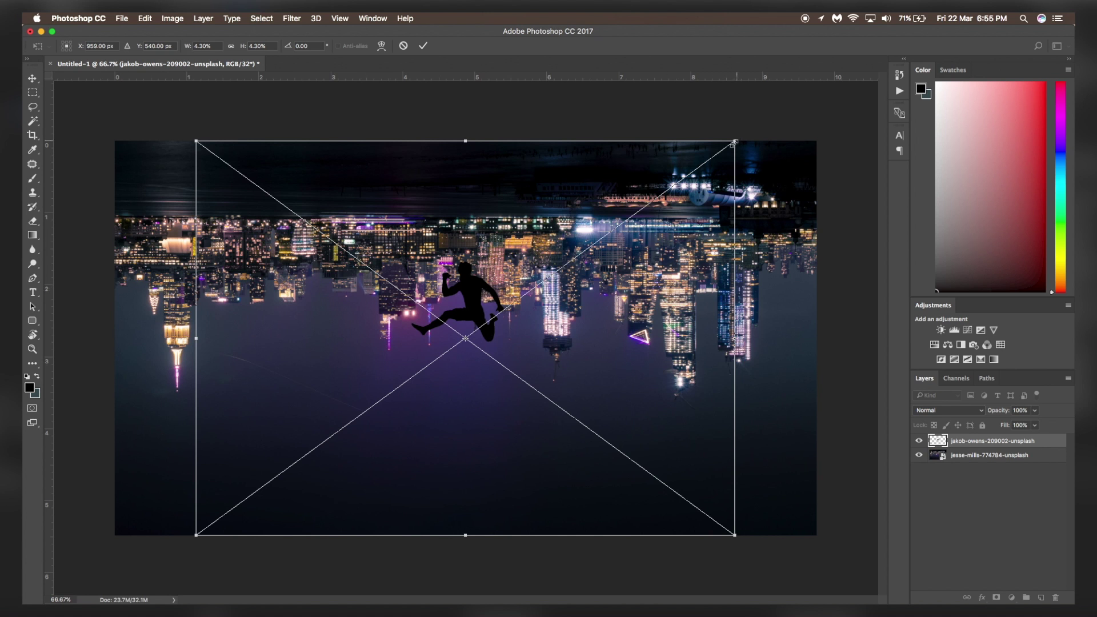
drag(735, 140, 739, 137)
drag(196, 536, 166, 557)
drag(455, 314, 467, 366)
key(Return)
Switch to Finder and preview the original teal-background photo in the Puppet effect folder.
key(super+Tab)
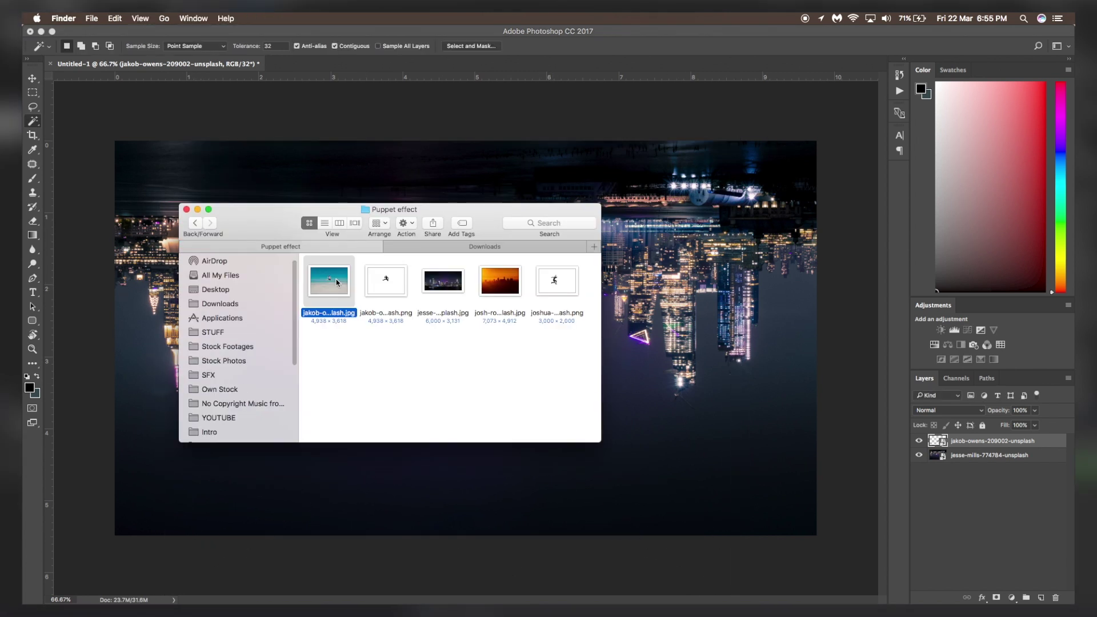
key(space)
key(space)
key(super+m)
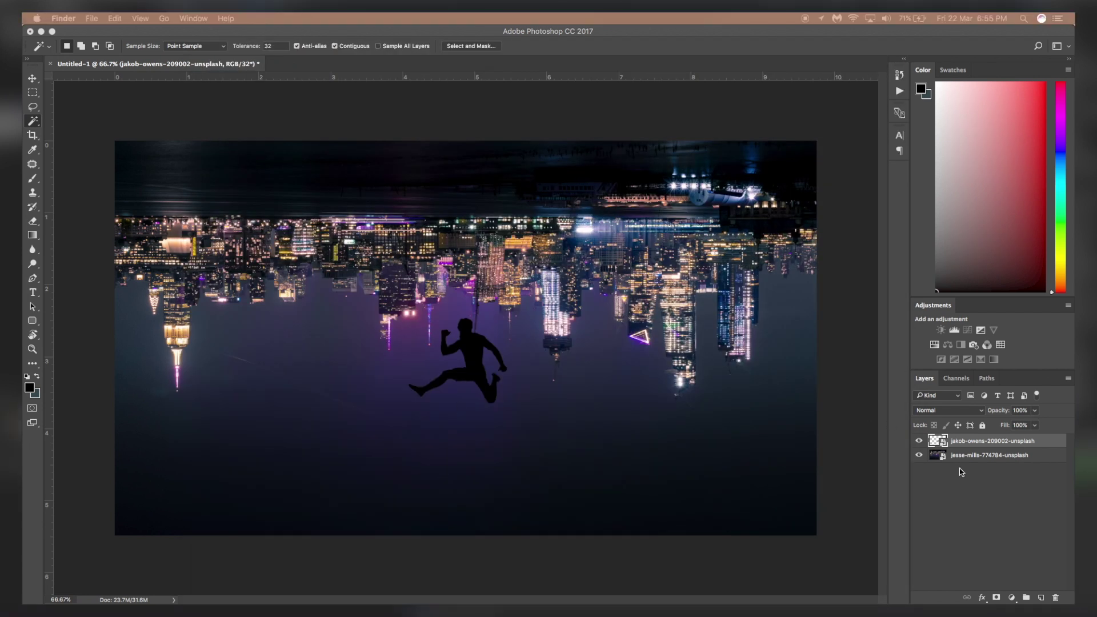
Toggle the silhouette layer's visibility and select each of the two layers to check how they are separated.
click(962, 472)
click(918, 440)
click(918, 440)
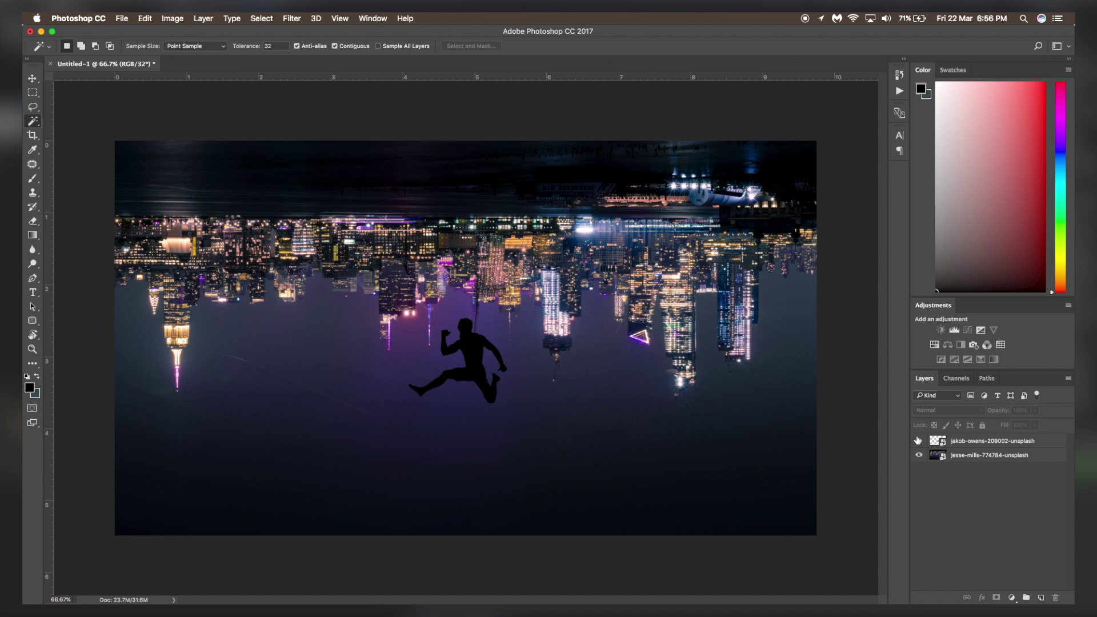
click(973, 444)
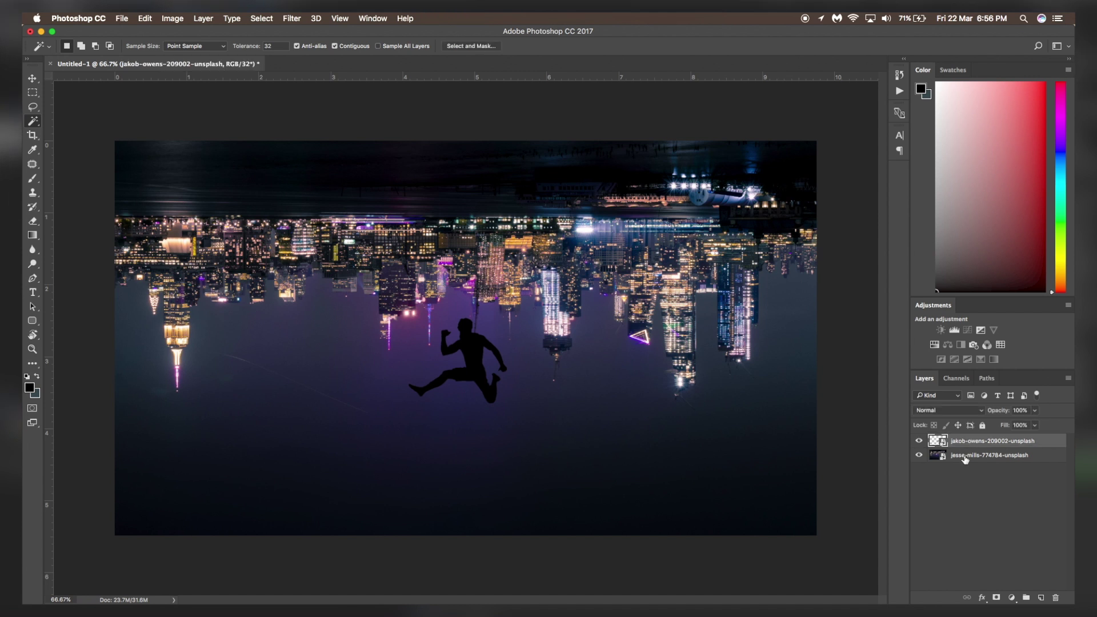
click(964, 457)
click(969, 444)
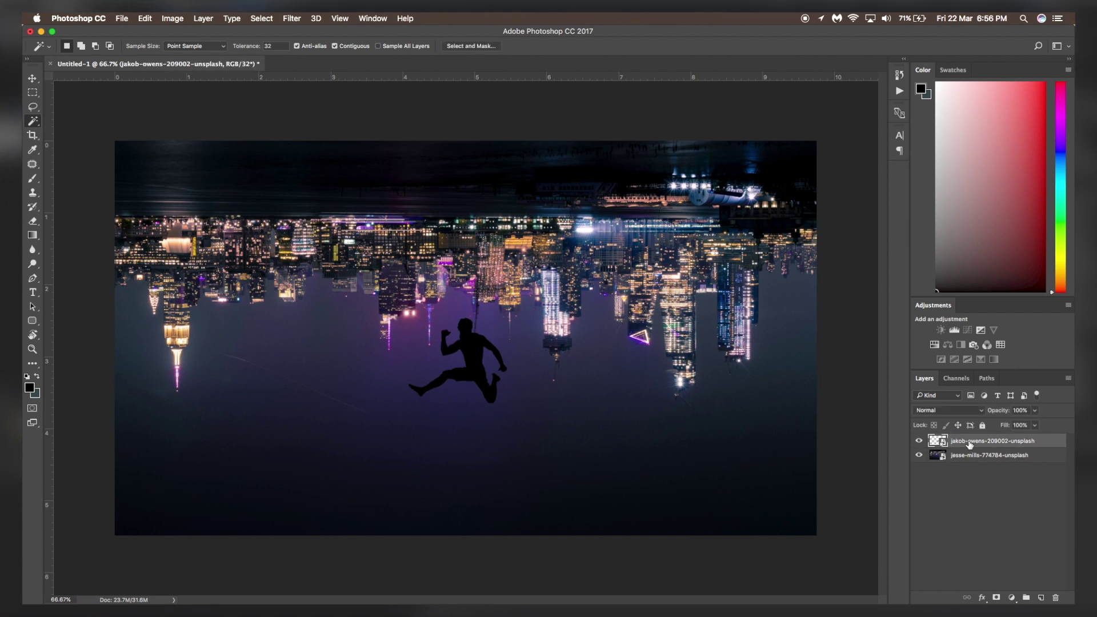
Save the layered document as Sample.psd in Photoshop format inside the Puppet effect folder.
click(122, 18)
mouse_move(157, 170)
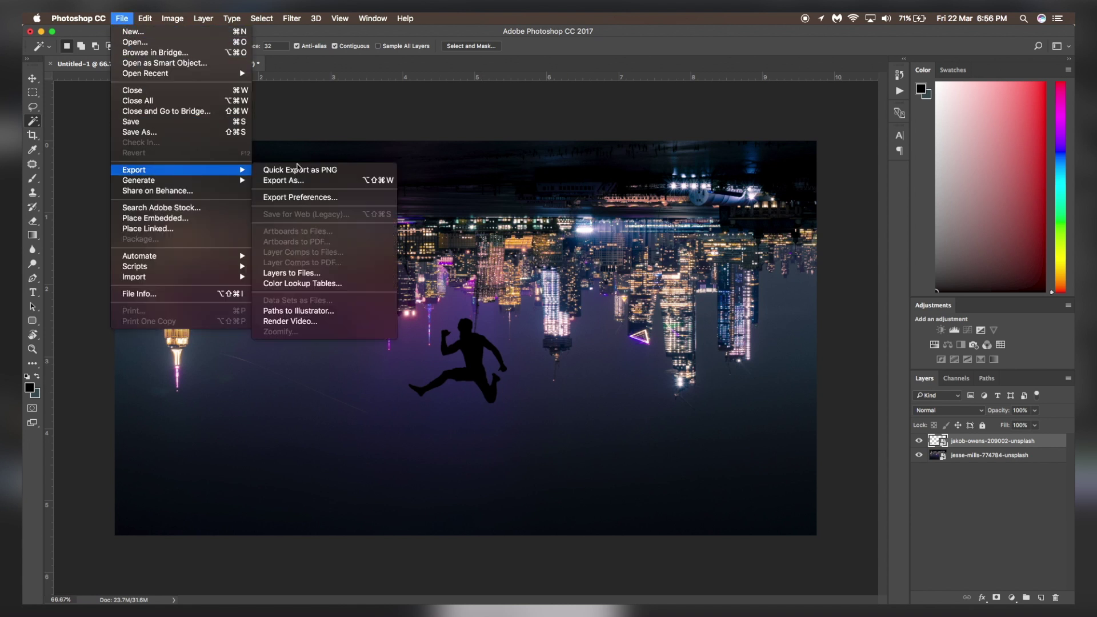
click(196, 137)
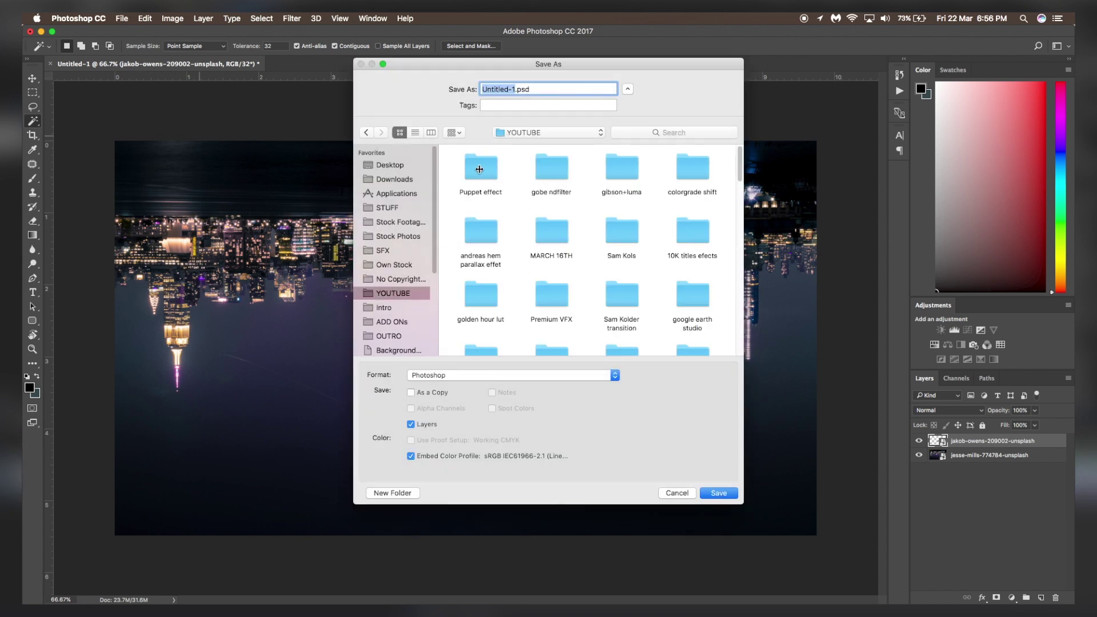
double_click(479, 169)
text(Sa)
click(509, 375)
click(509, 376)
click(718, 492)
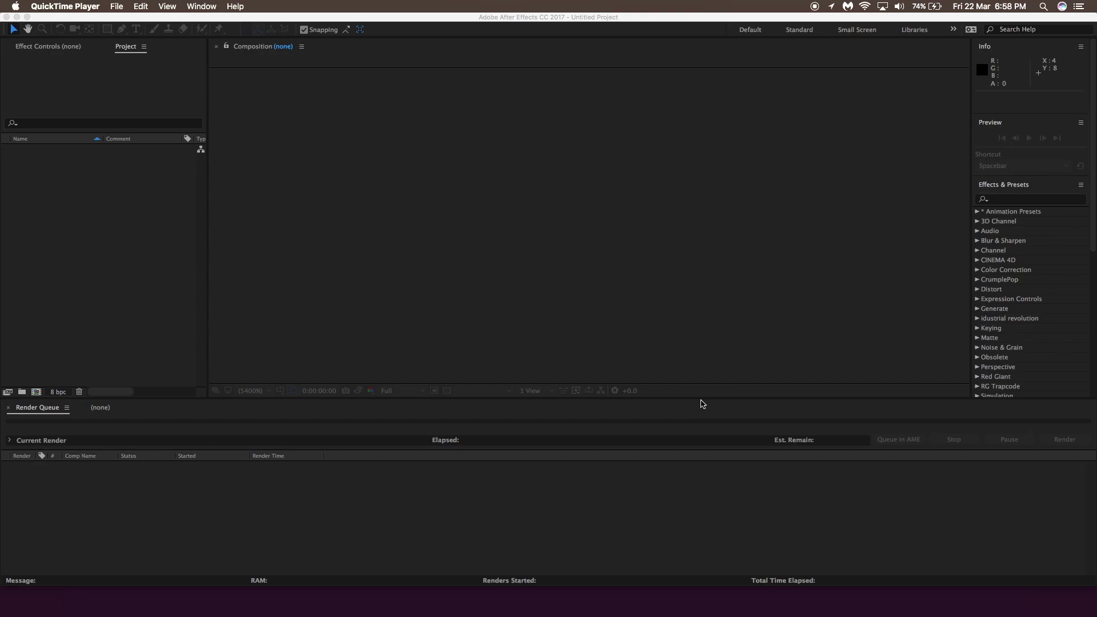
Switch to After Effects and import Sample.psd from the Puppet effect folder as Composition - Retain Layer Sizes with editable layer styles.
click(490, 487)
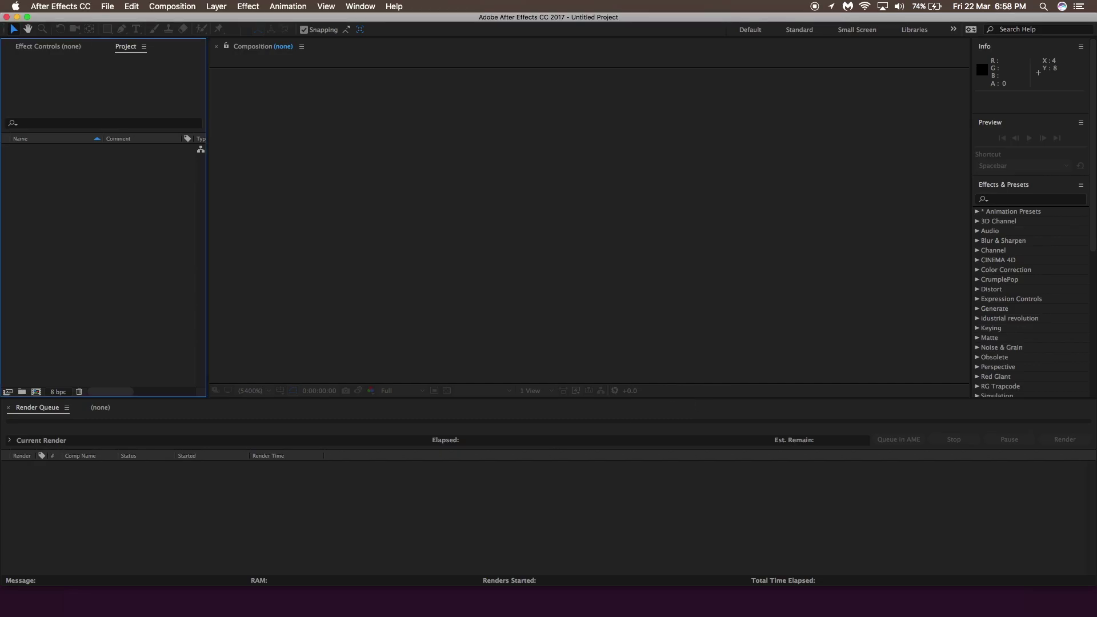
drag(229, 616, 324, 322)
click(394, 444)
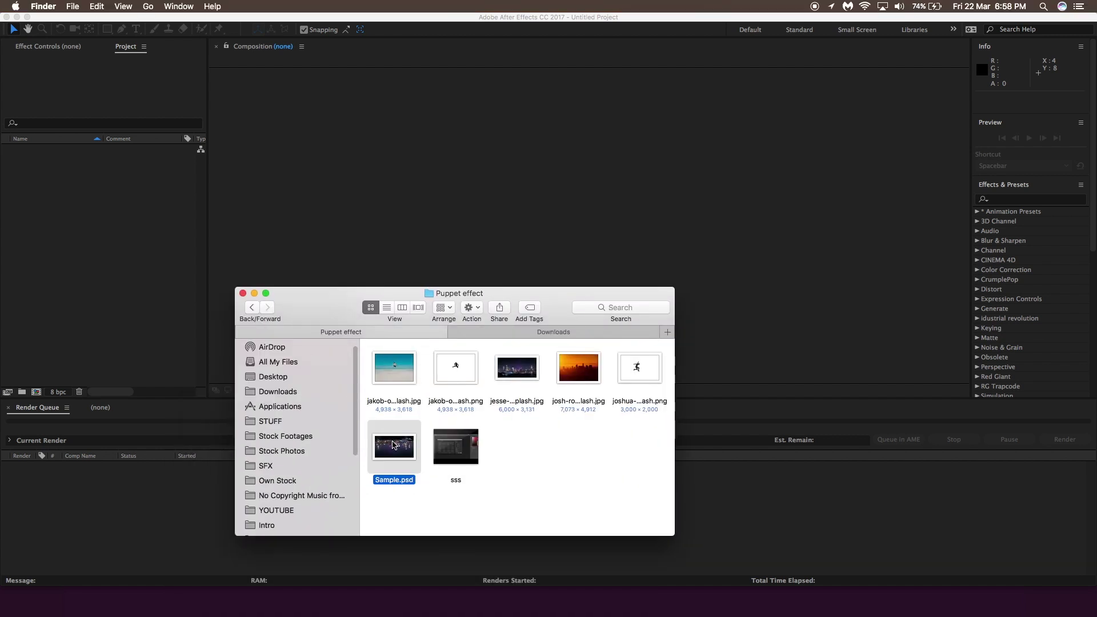
key(space)
key(space)
drag(393, 446, 71, 291)
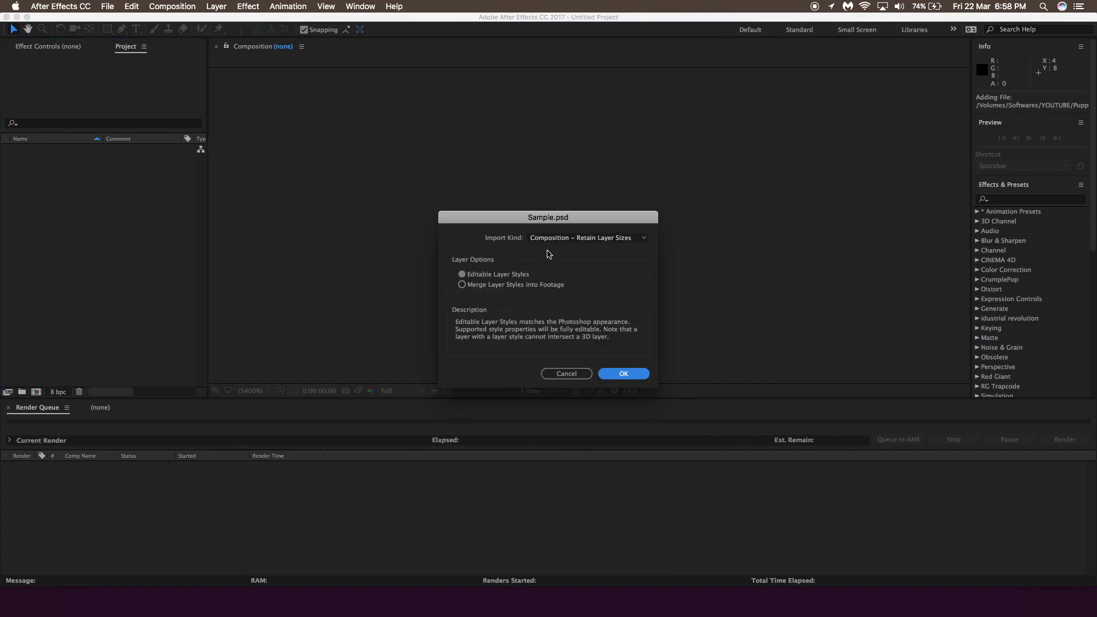
click(562, 238)
click(566, 270)
click(624, 373)
click(166, 214)
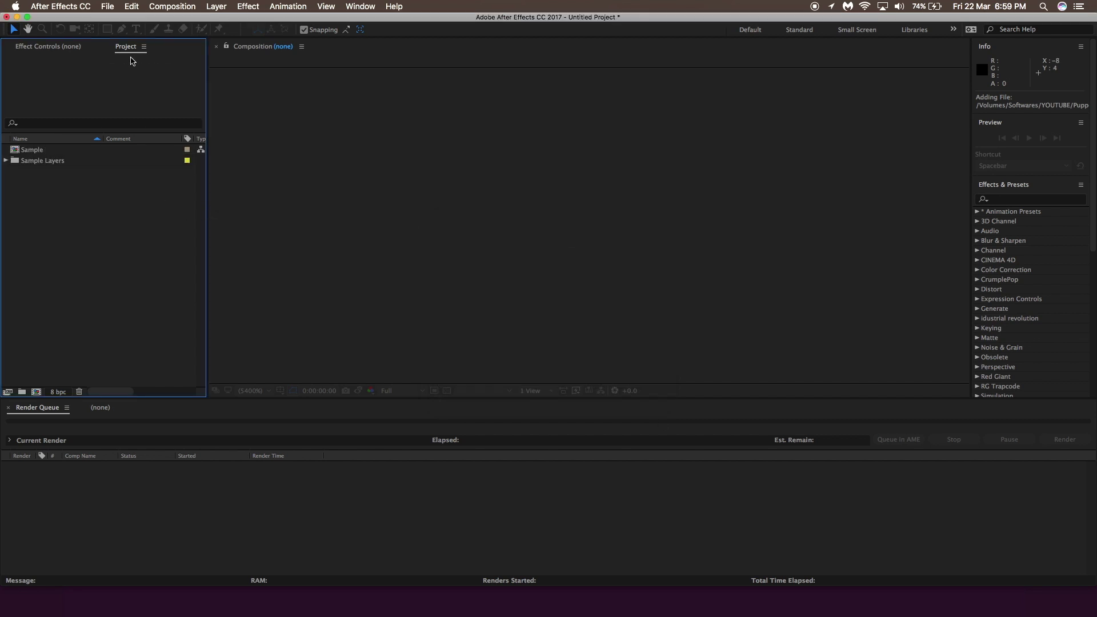
Create a new composition named Comp 1 at 1920 x 1080 px, 24 fps, with a duration of 0:00:10:00.
click(172, 7)
click(177, 20)
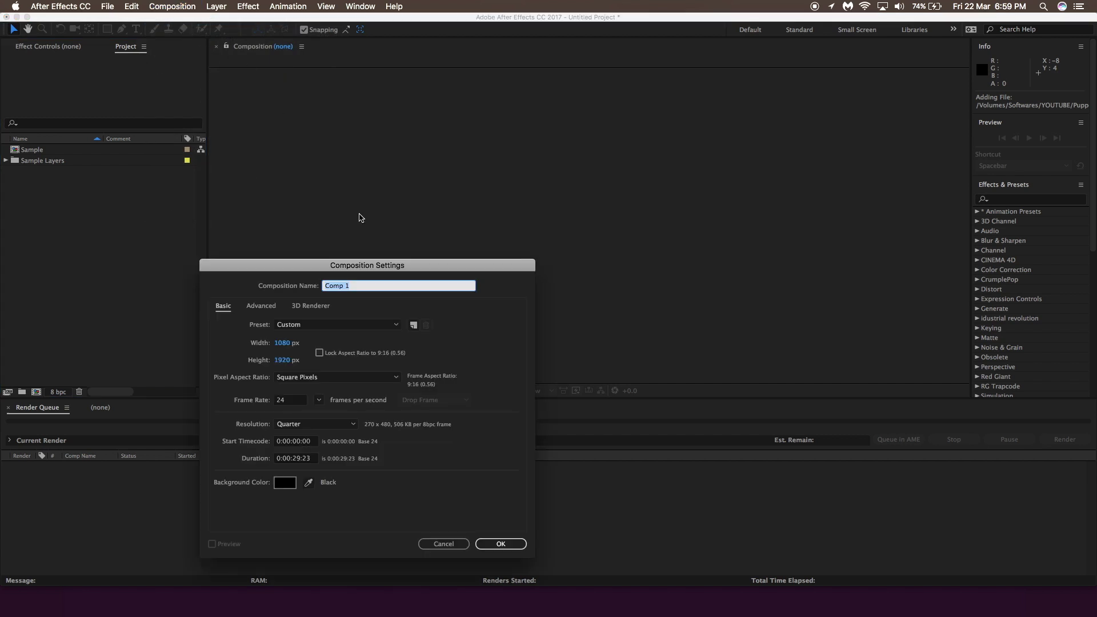
drag(295, 264, 341, 216)
click(329, 294)
text(1920)
click(327, 312)
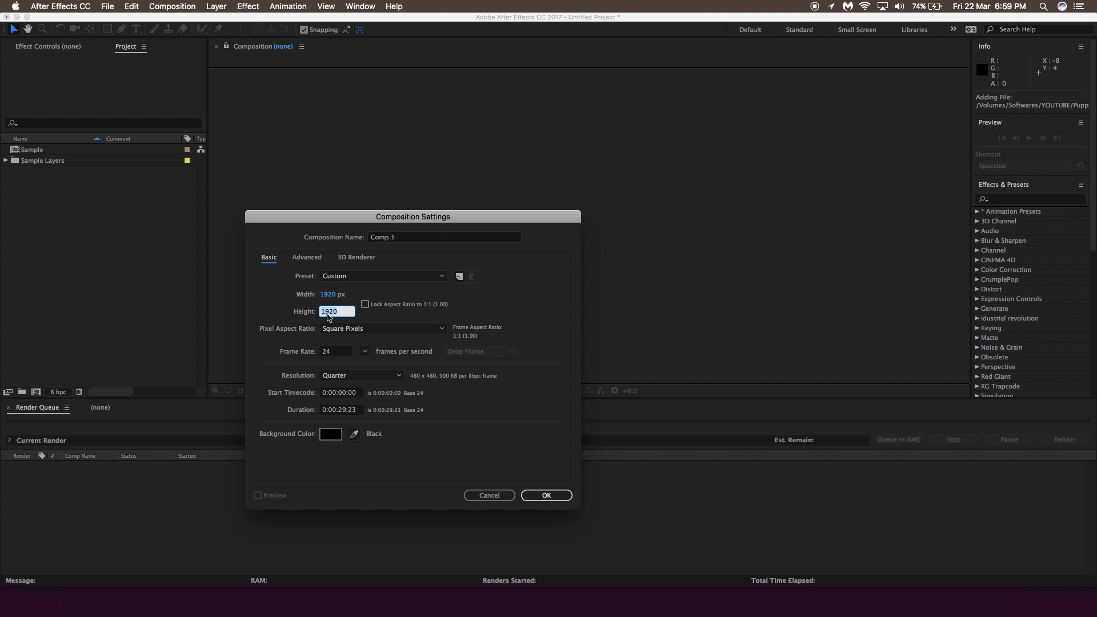
text(1080)
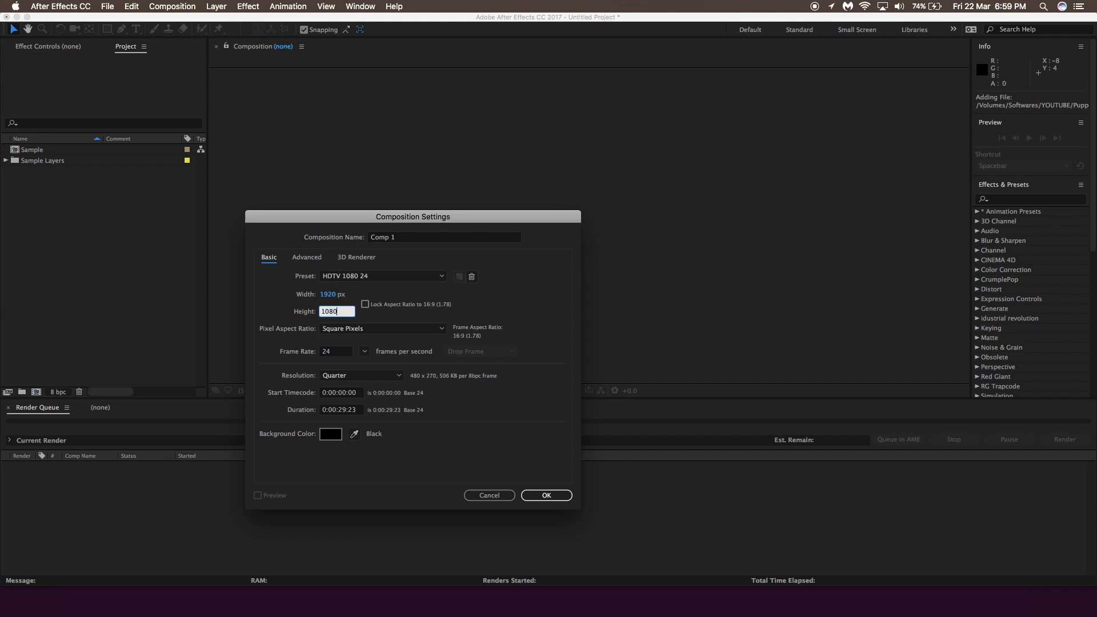
click(344, 409)
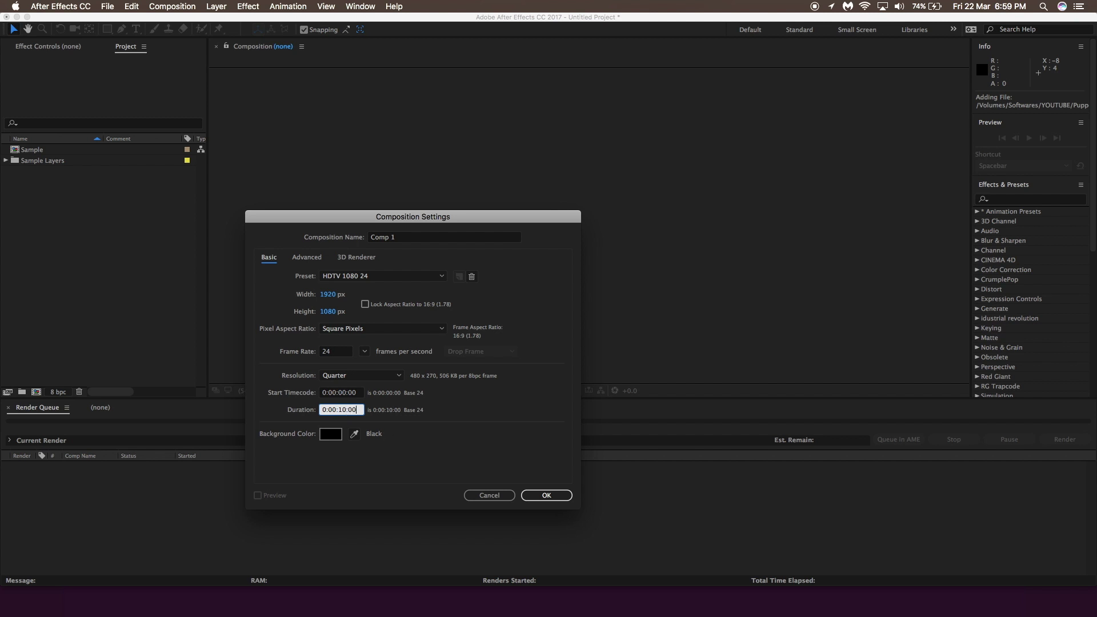
click(441, 443)
click(547, 496)
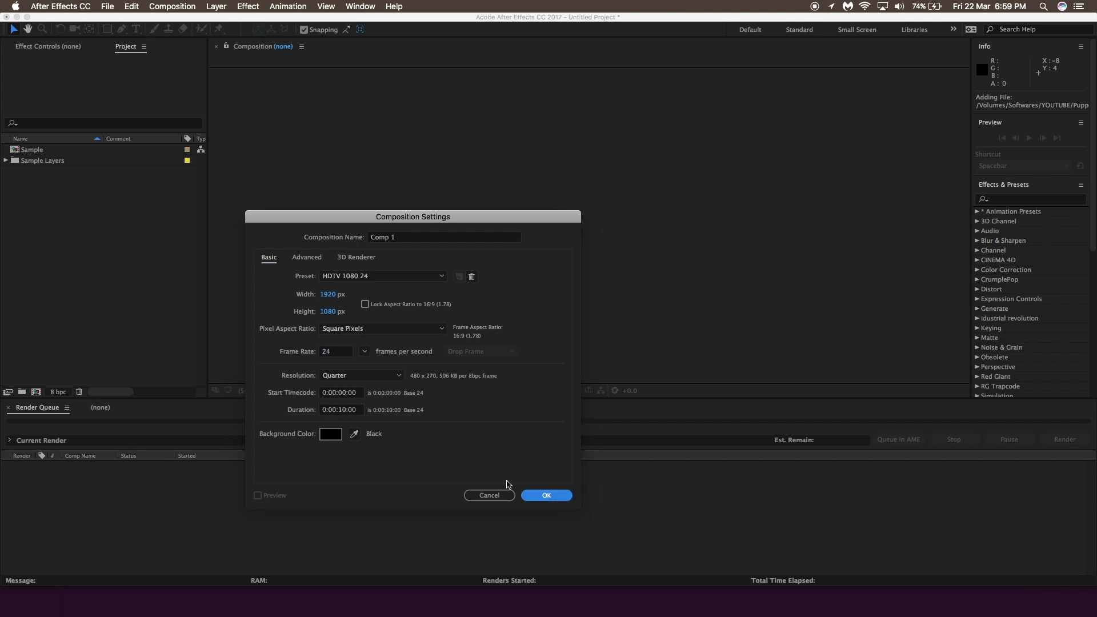
Add the Sample composition to the Comp 1 timeline and open it to access its layers.
click(57, 161)
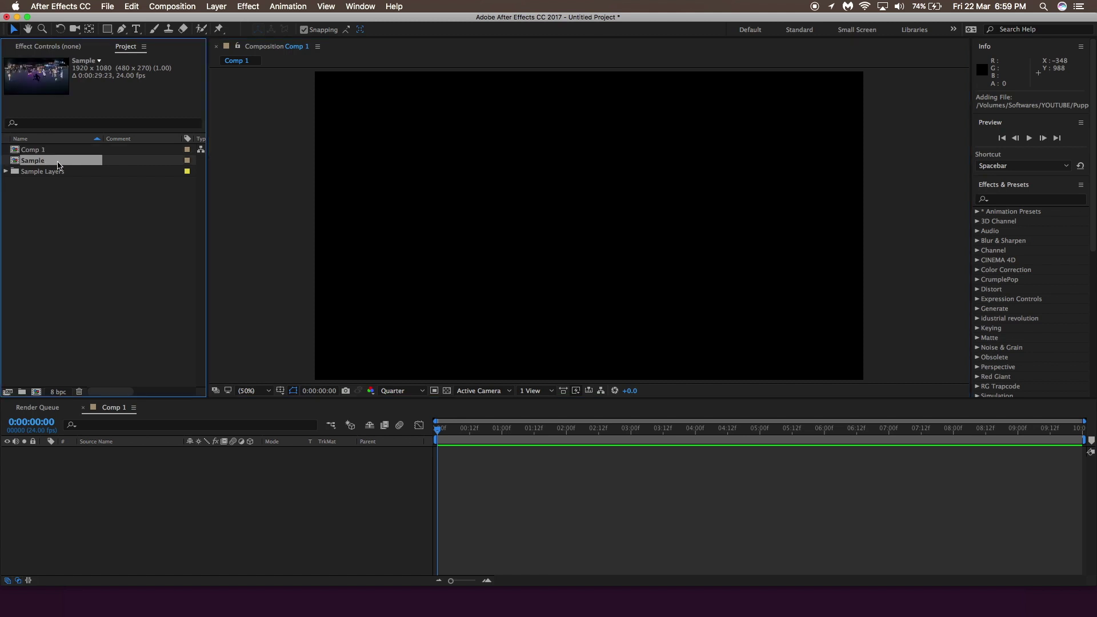
drag(72, 173, 231, 479)
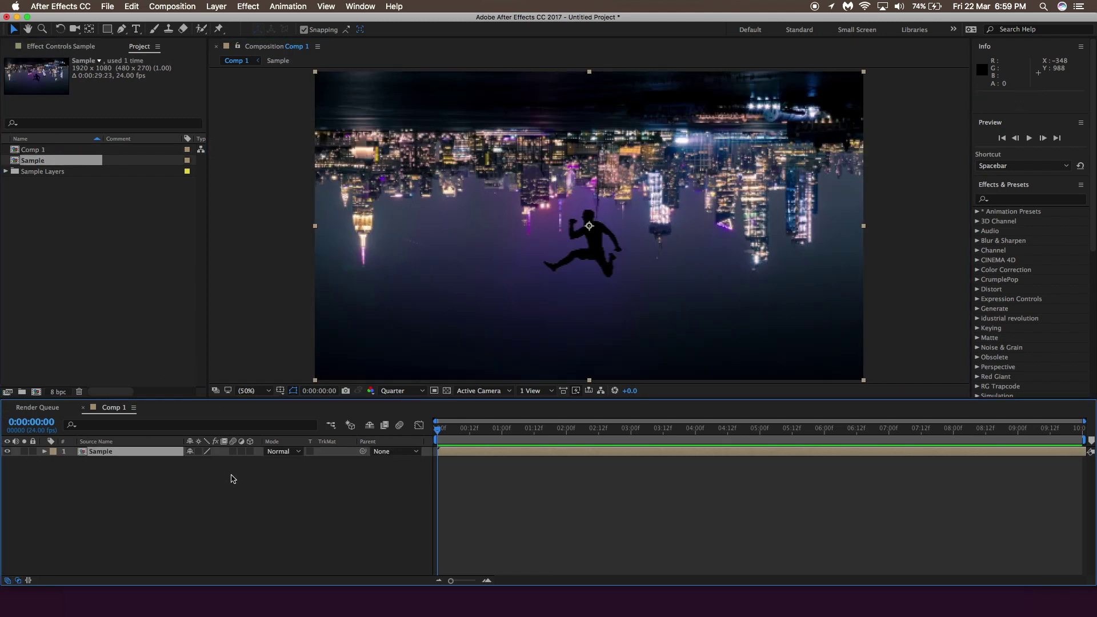
double_click(460, 238)
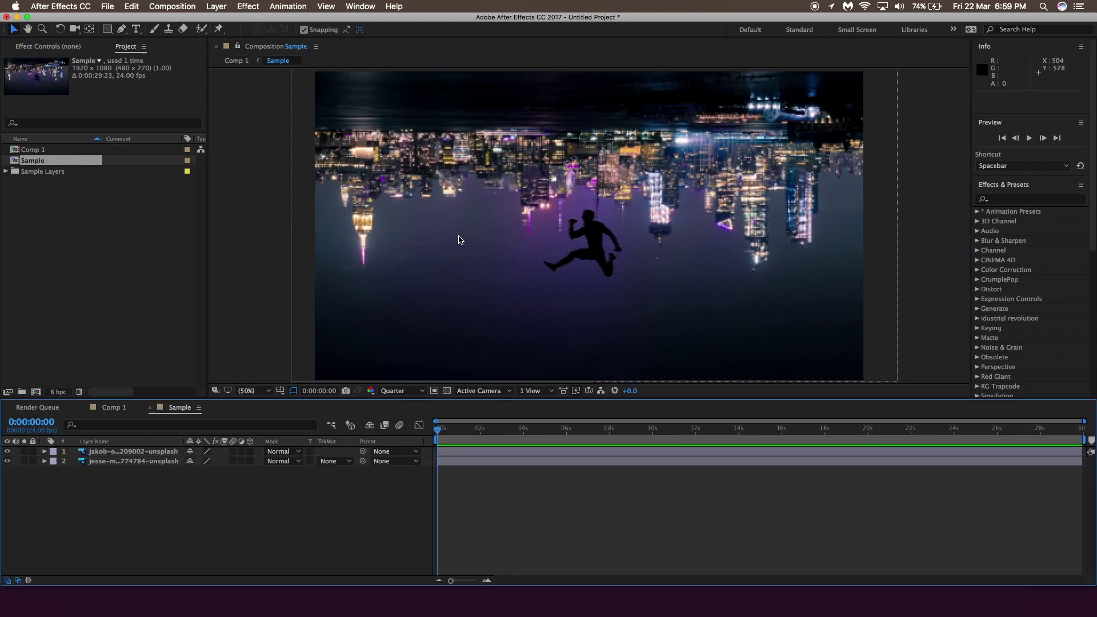
Flip the skyline background layer horizontally in the Sample composition.
right_click(459, 239)
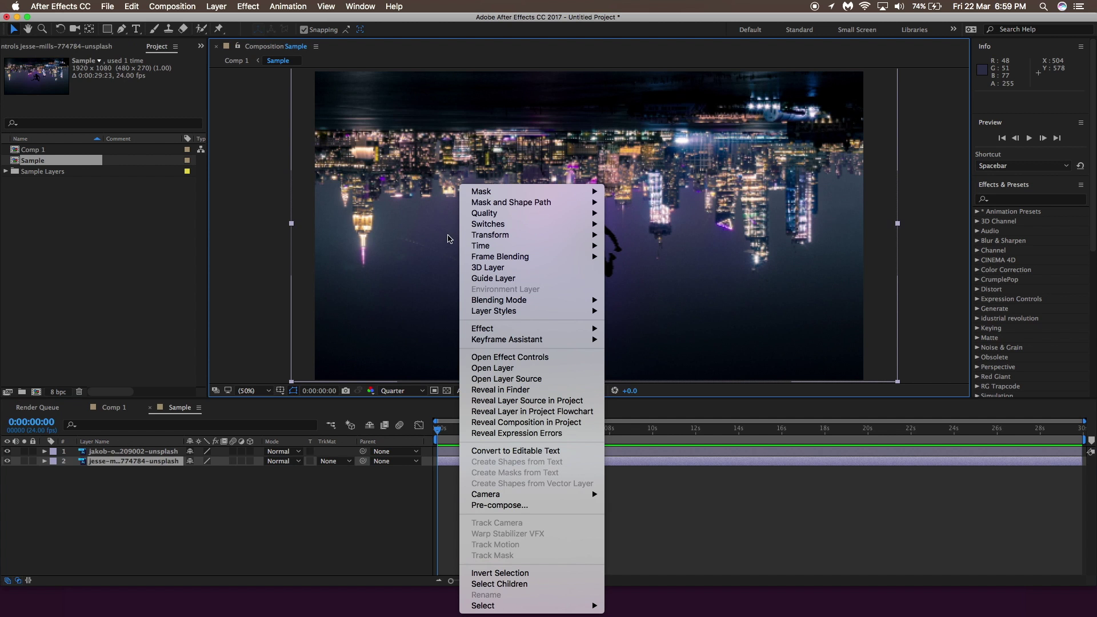
mouse_move(537, 235)
click(651, 375)
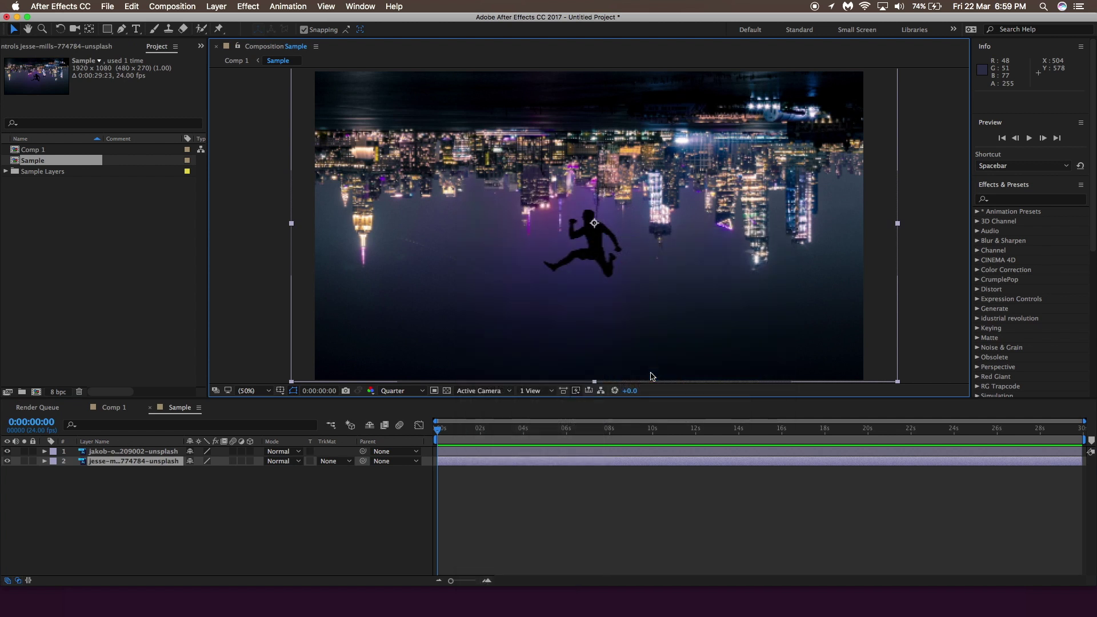
click(335, 495)
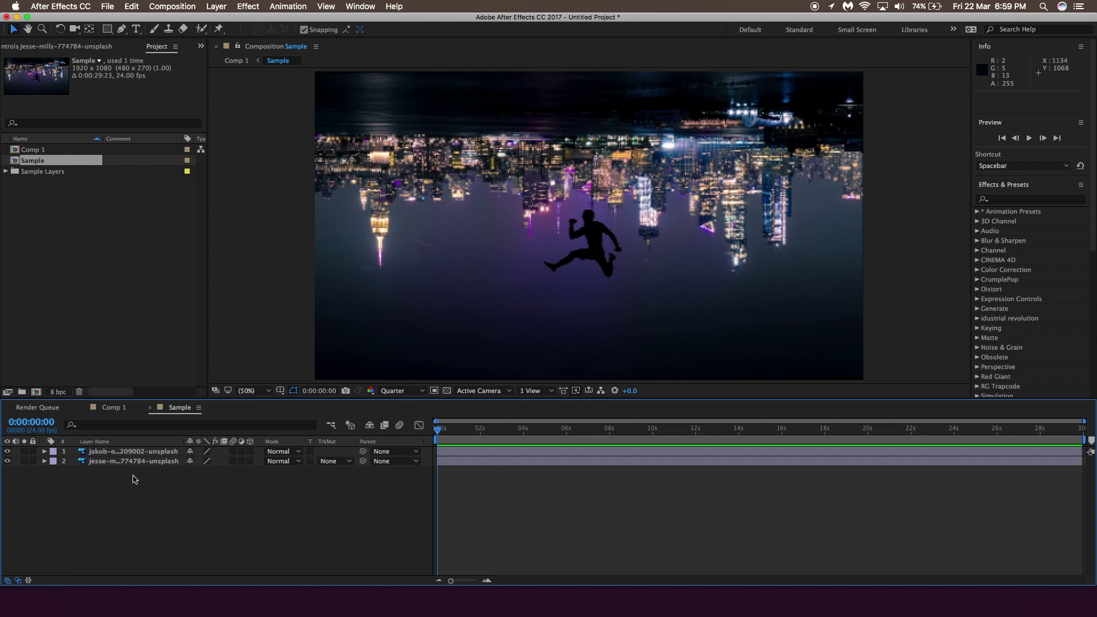
Delete the jumping man silhouette layer and undo the deletion.
click(137, 451)
key(Delete)
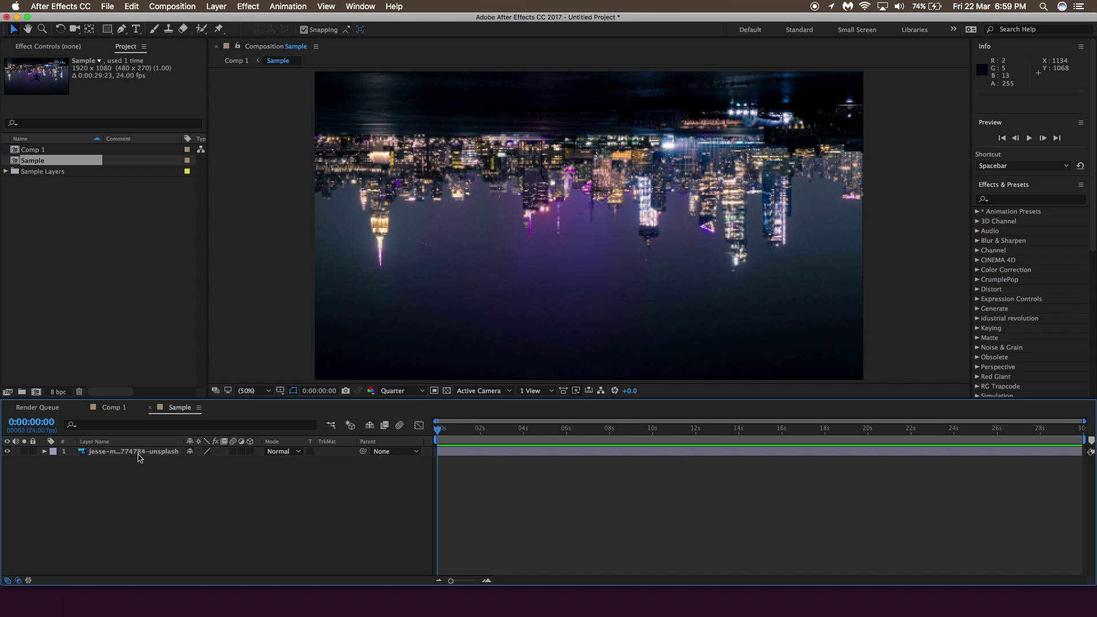
key(super+z)
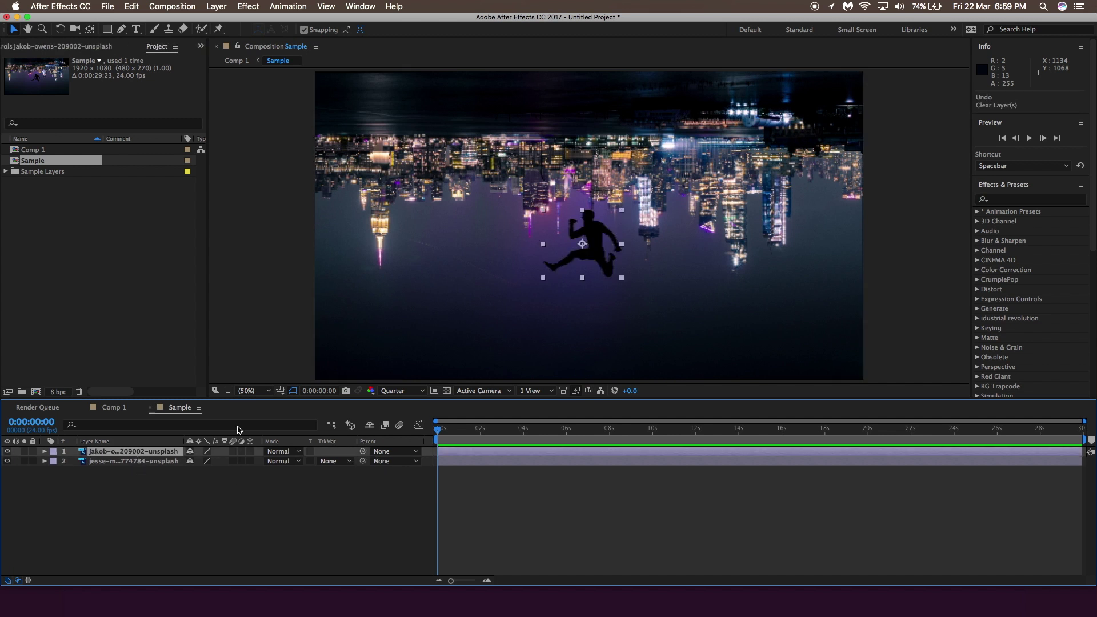
Set the composition preview resolution to Full and move the current time to about 2 seconds.
click(416, 390)
click(395, 419)
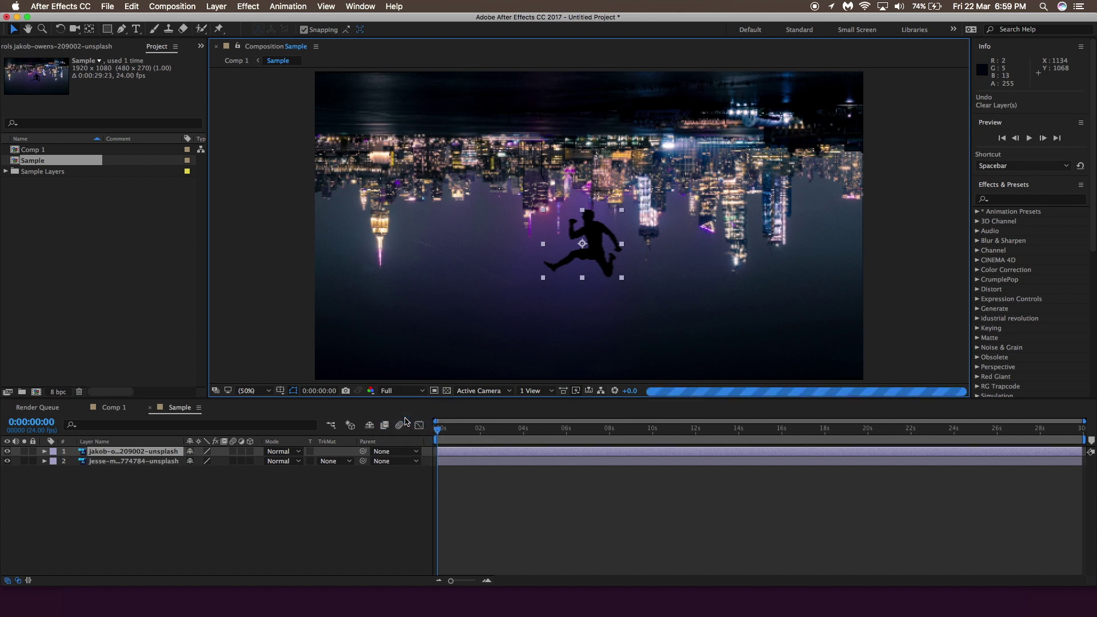
click(482, 427)
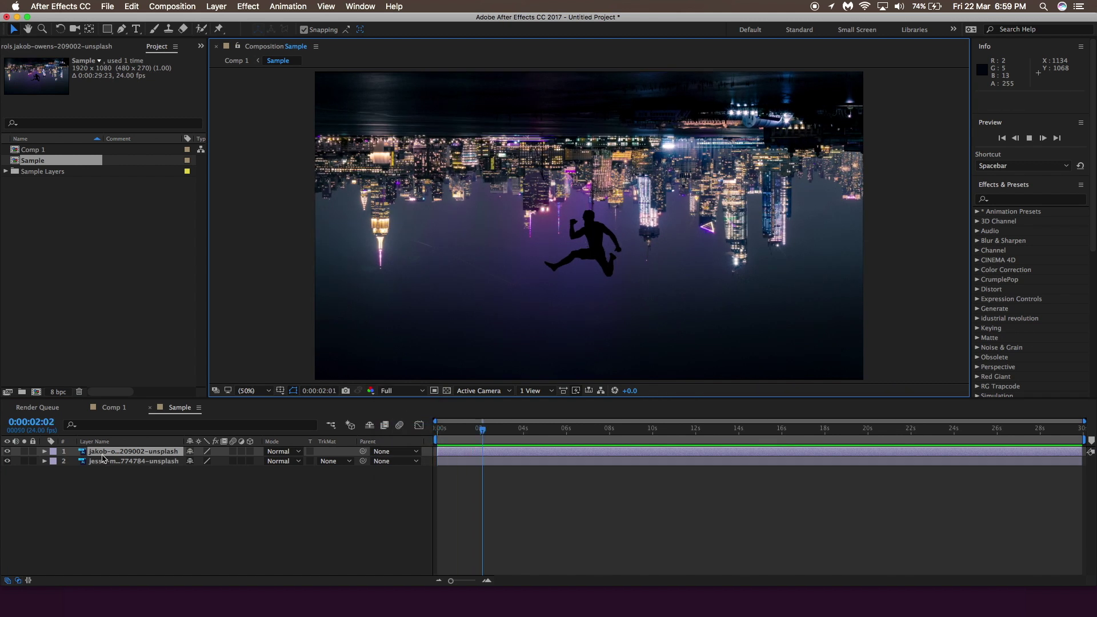
Expand the silhouette layer's properties and move the man down to a position of about 960, 696.5.
click(44, 451)
drag(592, 261, 600, 287)
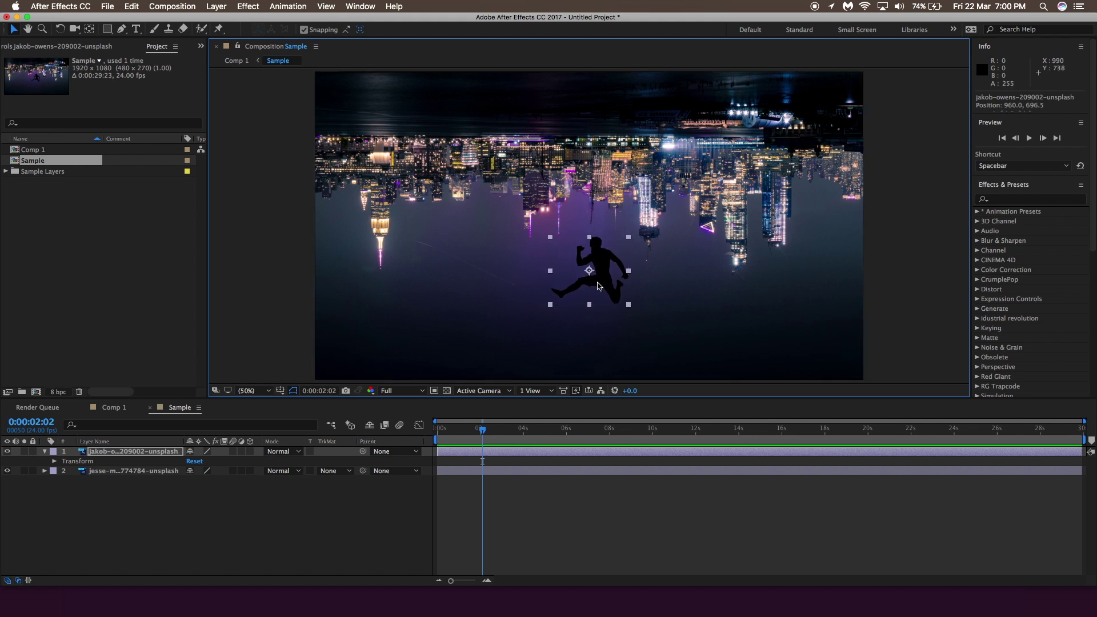
Place Puppet pins on the silhouette's raised hand and elbow, head, torso, hip, and the rear arm's shoulder, elbow and hand.
click(8, 454)
click(8, 452)
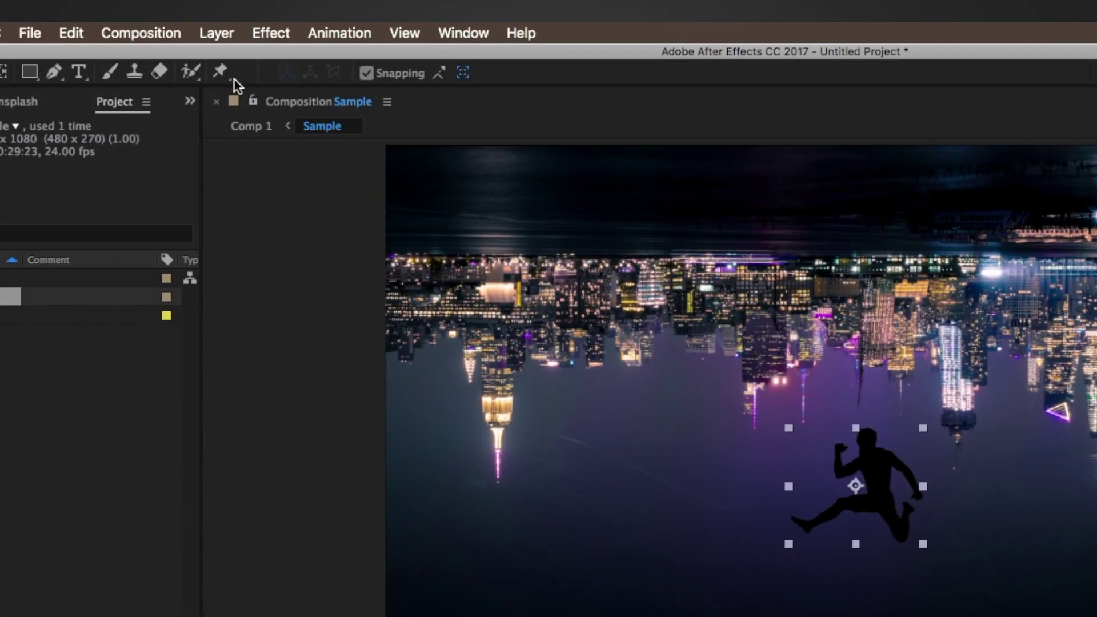
click(221, 71)
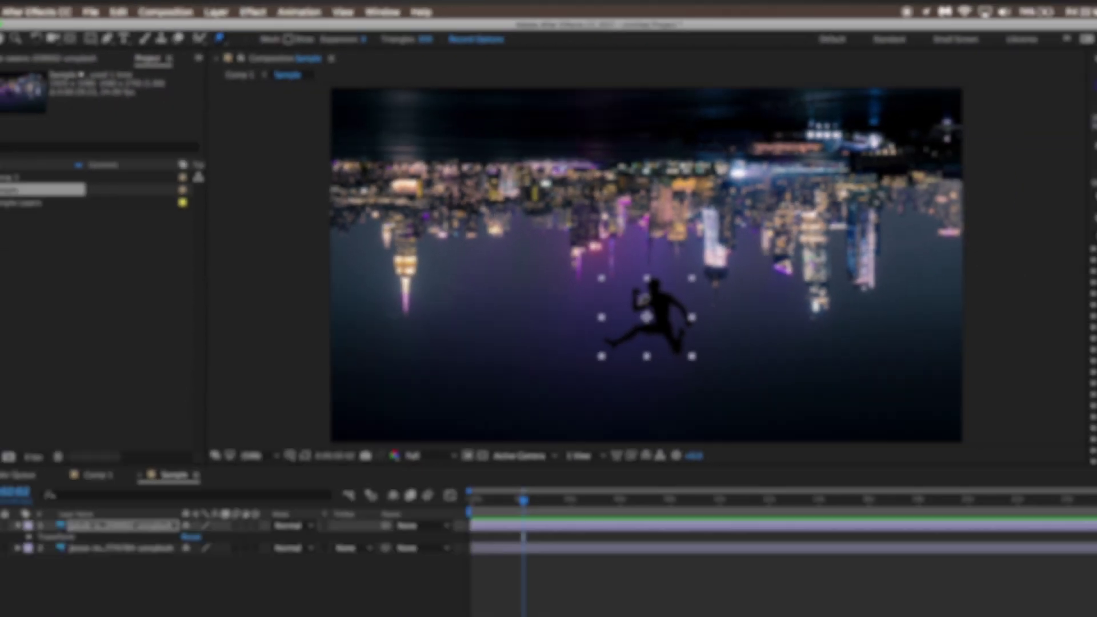
click(646, 315)
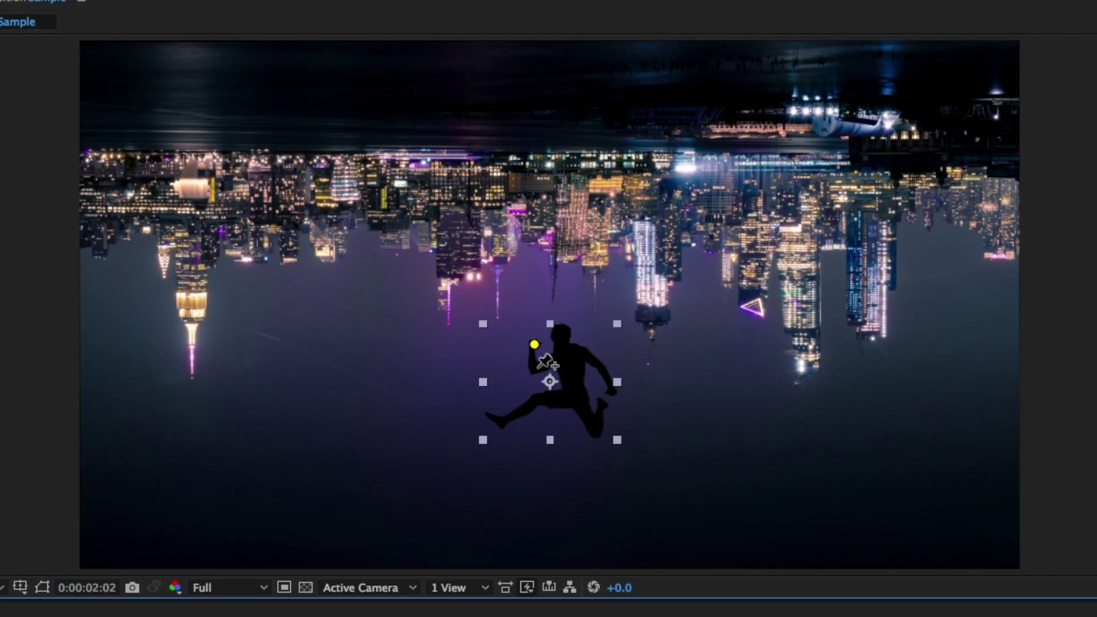
click(579, 266)
click(565, 336)
click(569, 370)
click(571, 402)
click(588, 353)
click(609, 369)
Add Puppet pins to the front knee and foot and to the rear knee and foot of the silhouette.
click(538, 398)
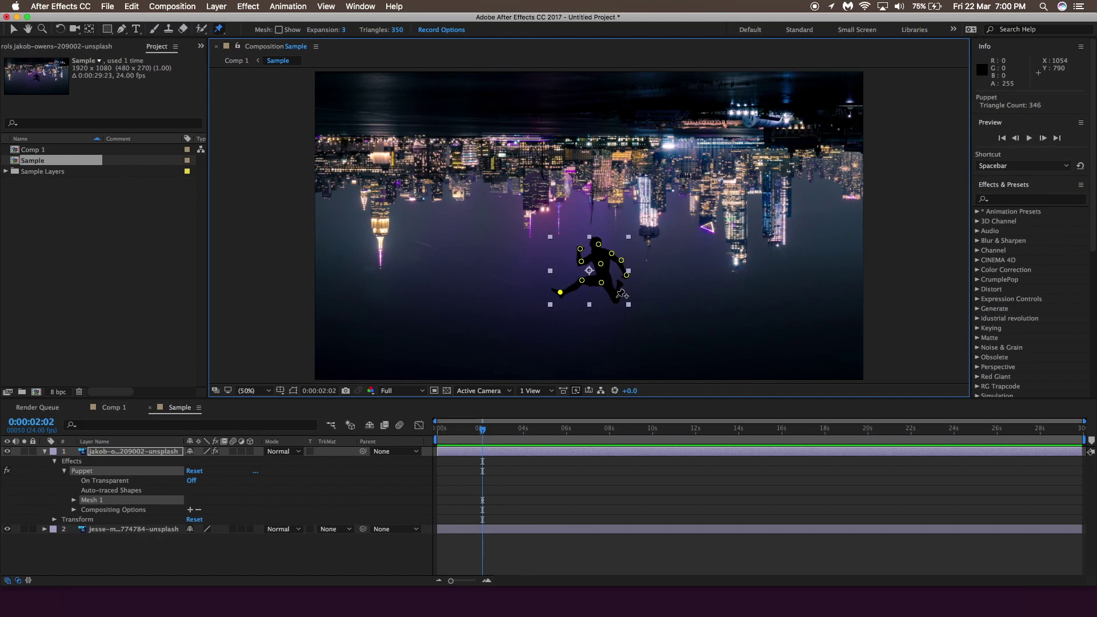
click(595, 426)
click(620, 282)
Return the current time to 0:00:00:01 and expand Mesh 1 and Deform to examine the puppet pins' keyframes.
drag(478, 433, 437, 434)
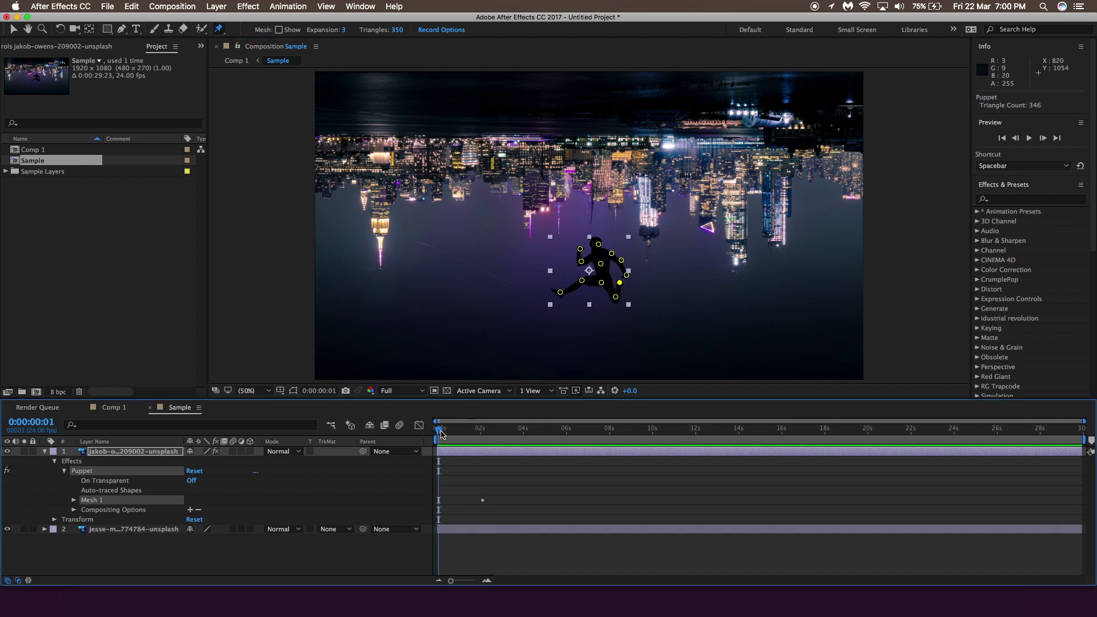
click(74, 501)
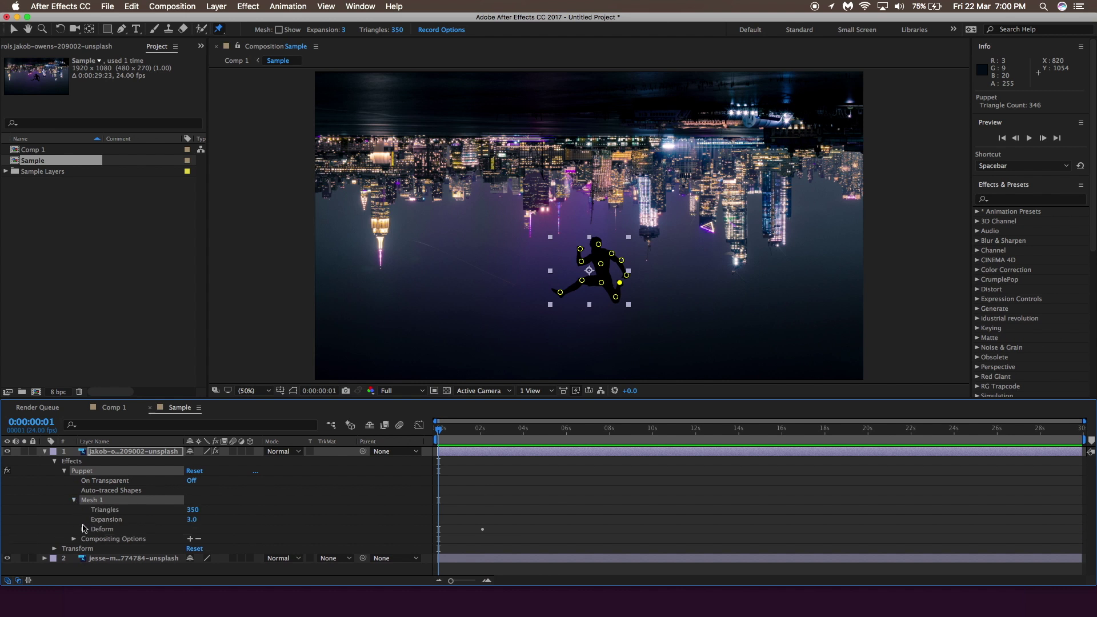
click(75, 529)
scroll(153, 485, down, 5)
scroll(153, 485, up, 5)
scroll(154, 486, down, 5)
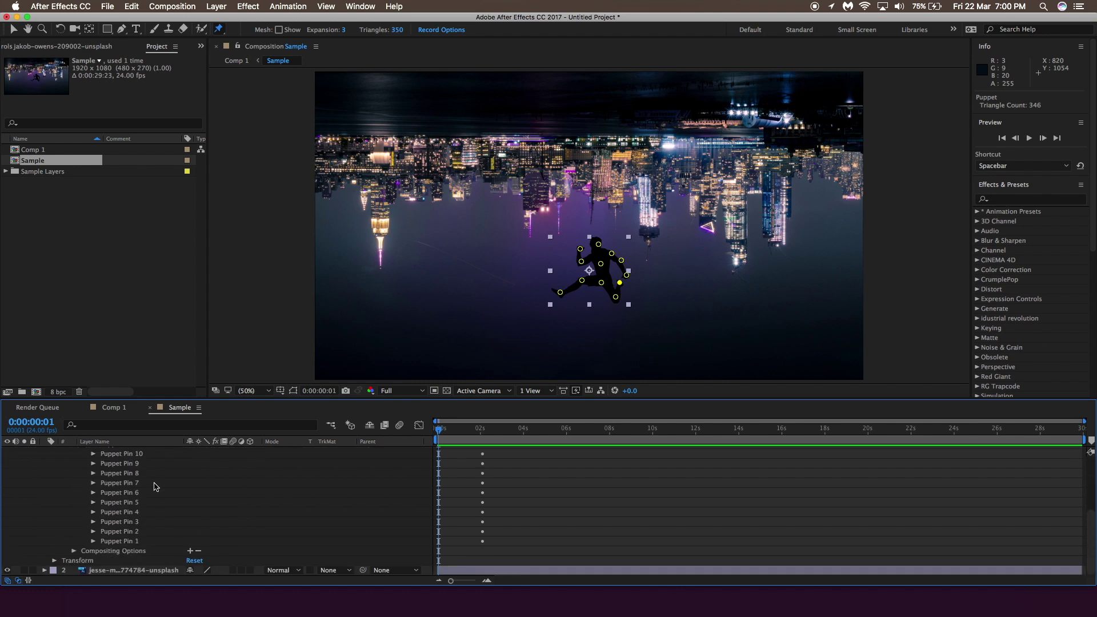
scroll(506, 457, up, 3)
scroll(503, 462, down, 3)
scroll(500, 463, up, 3)
scroll(500, 463, down, 5)
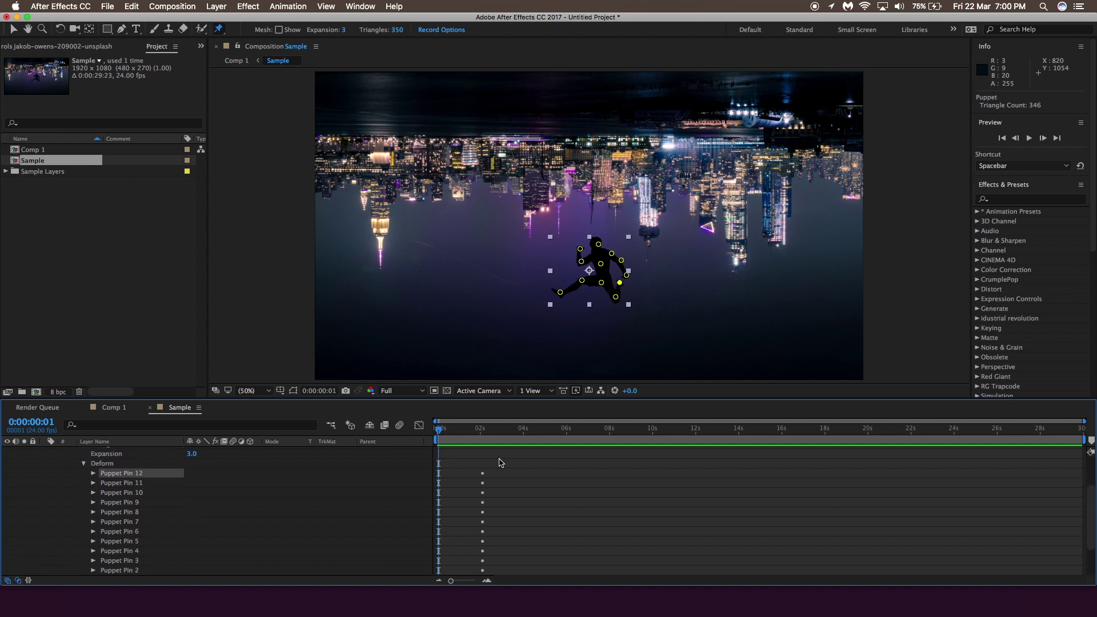
scroll(492, 463, up, 6)
scroll(491, 468, down, 2)
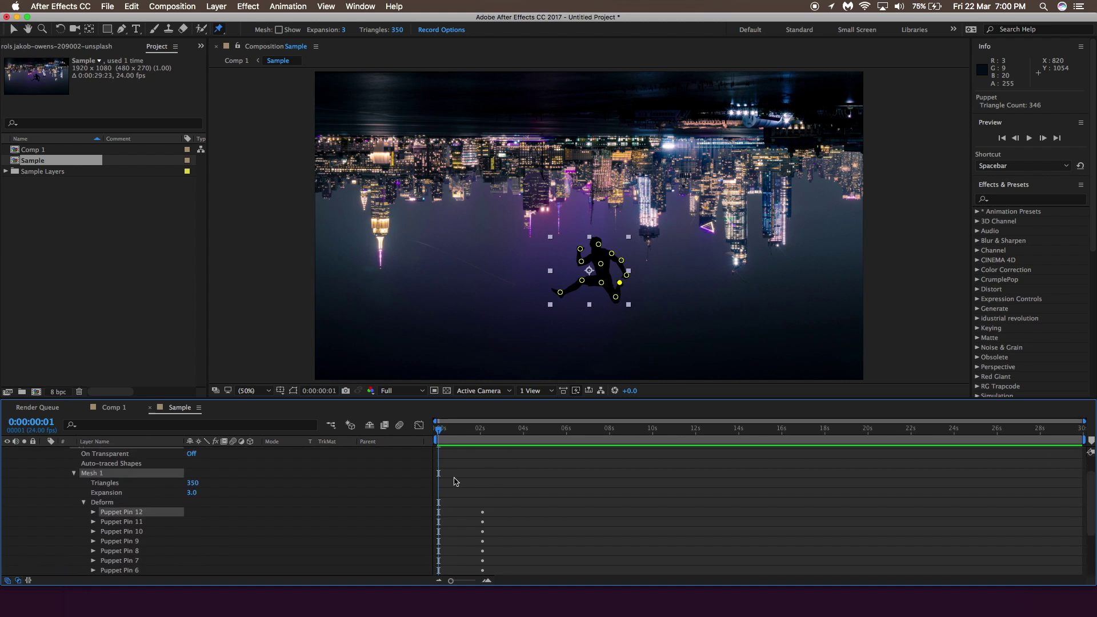
Open Puppet Pin 12 to examine its position keyframe and check the keyframe timing of the remaining pins.
click(94, 513)
scroll(95, 514, up, 3)
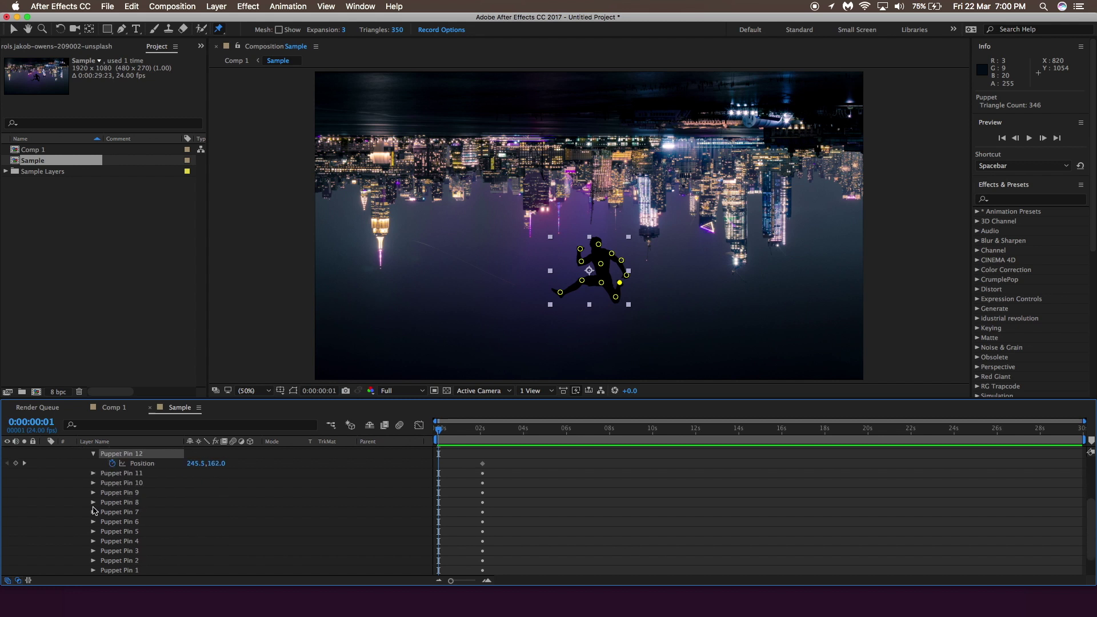
click(95, 539)
scroll(488, 473, down, 5)
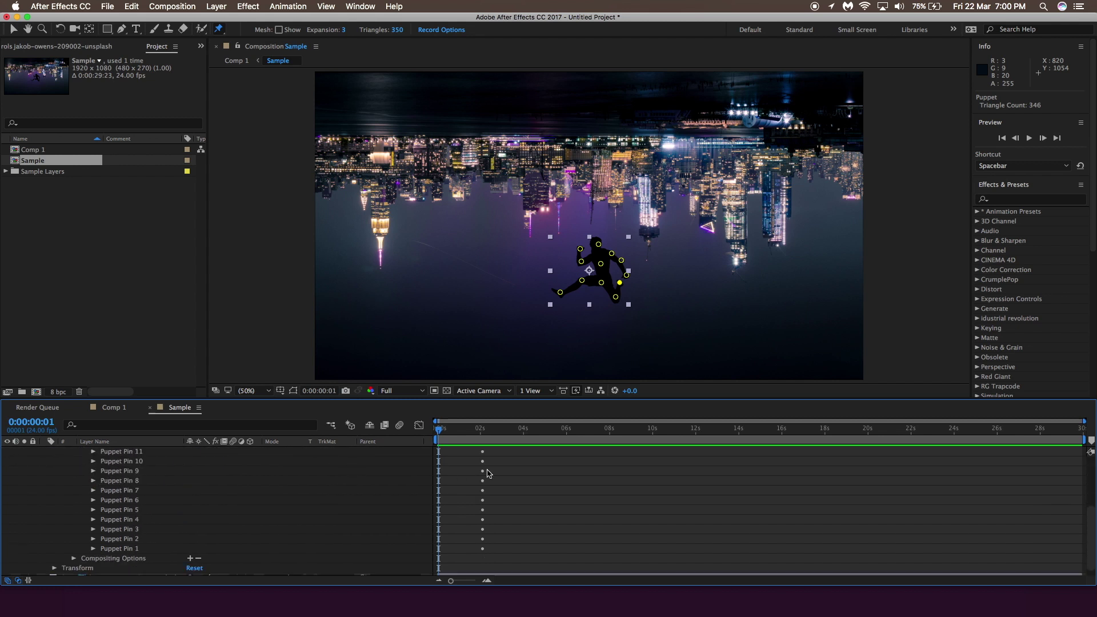
scroll(485, 492, down, 2)
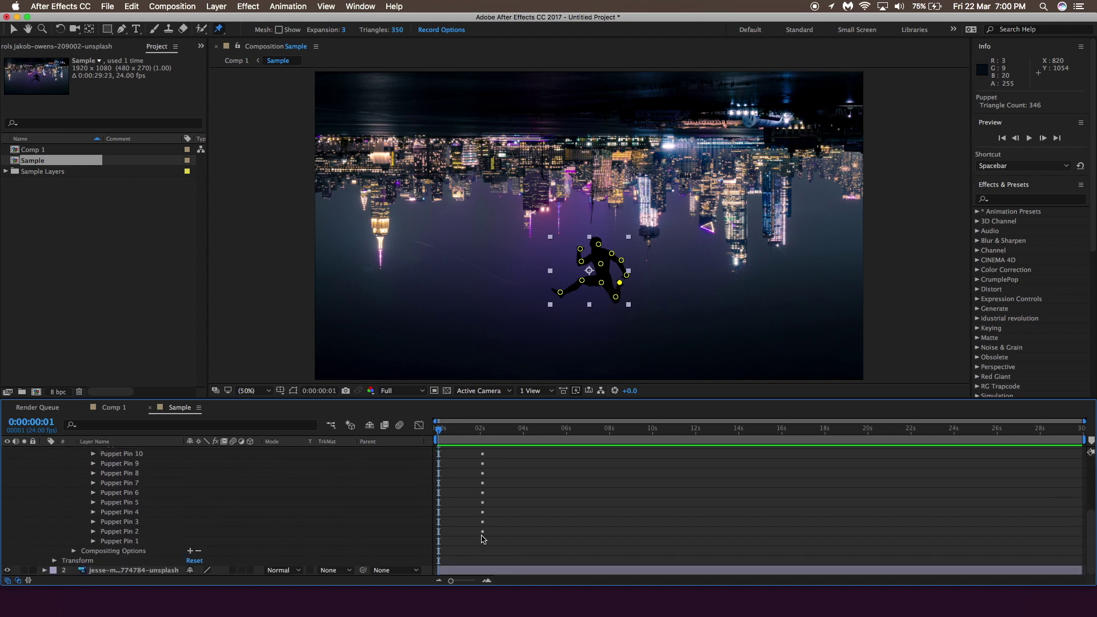
click(481, 544)
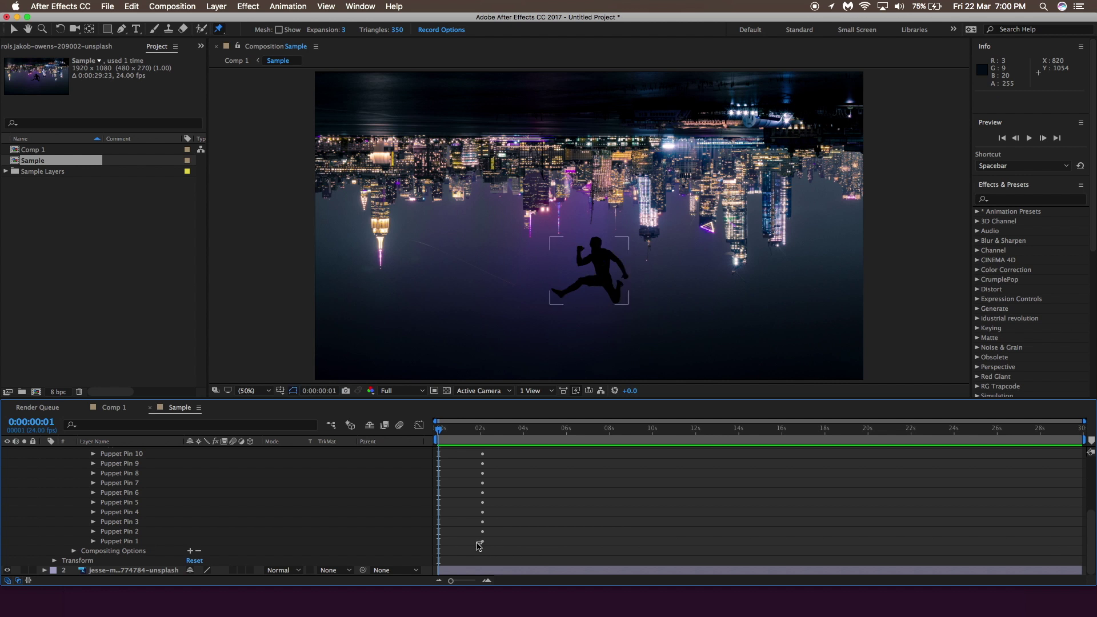
scroll(580, 523, up, 5)
Set the current time to 0:00:27:07 and shift the silhouette's front and rear foot pins slightly to create a new leg pose.
drag(480, 429, 1022, 433)
scroll(837, 457, down, 4)
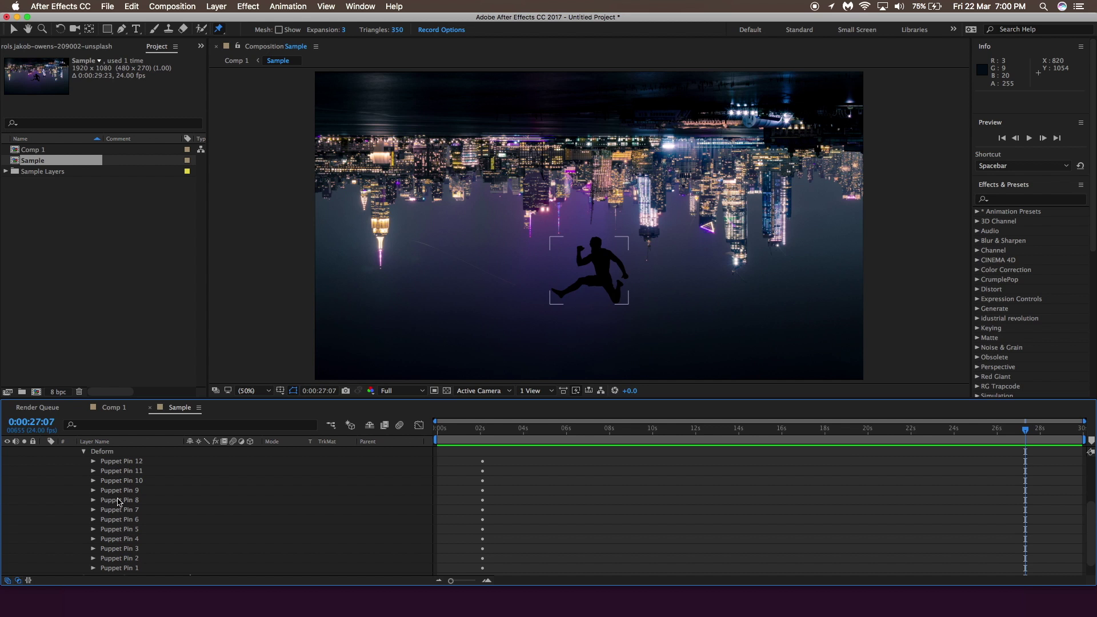
scroll(119, 502, up, 2)
click(156, 471)
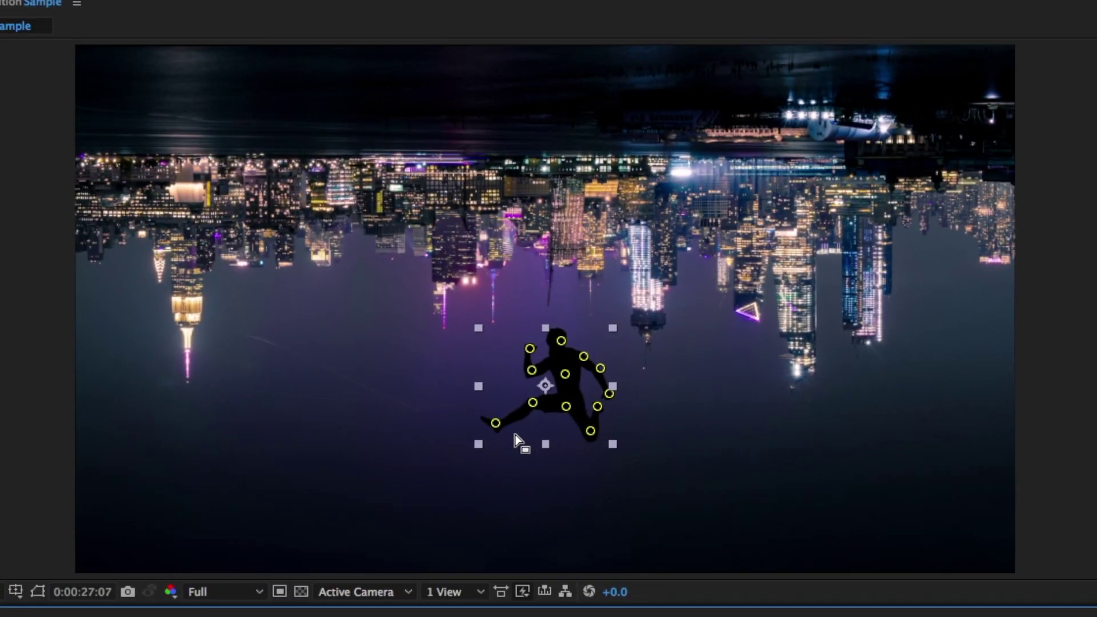
drag(495, 424, 505, 428)
click(598, 407)
click(527, 349)
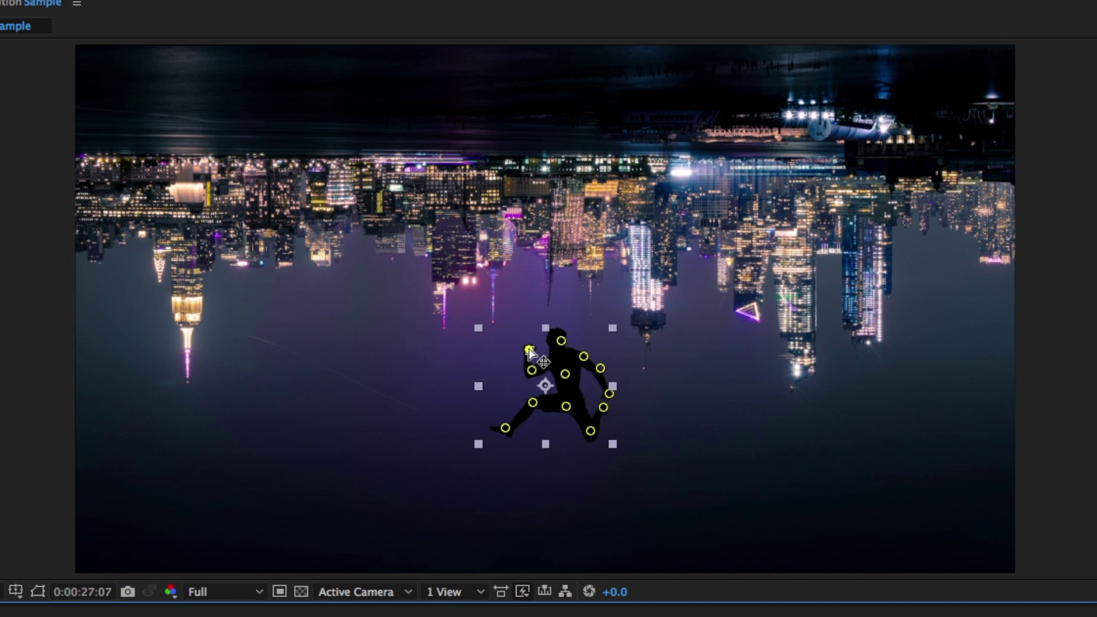
Nudge the hand, elbow, head and shoulder pins at 0:00:27:07 to finish the silhouette's second pose.
drag(524, 349, 532, 371)
click(610, 394)
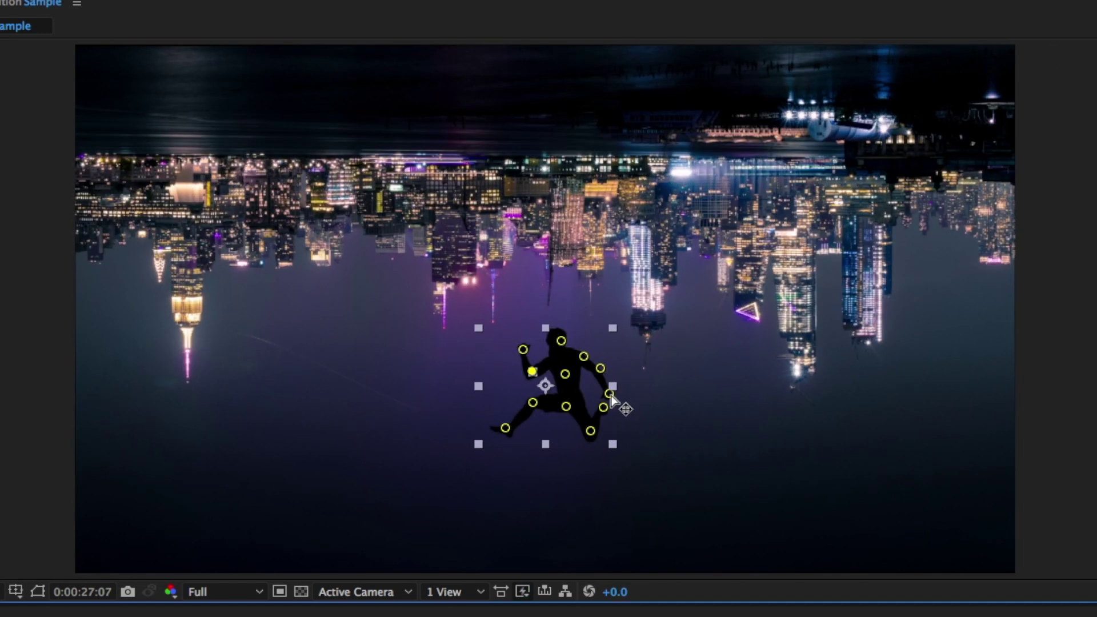
drag(611, 394, 615, 391)
click(602, 368)
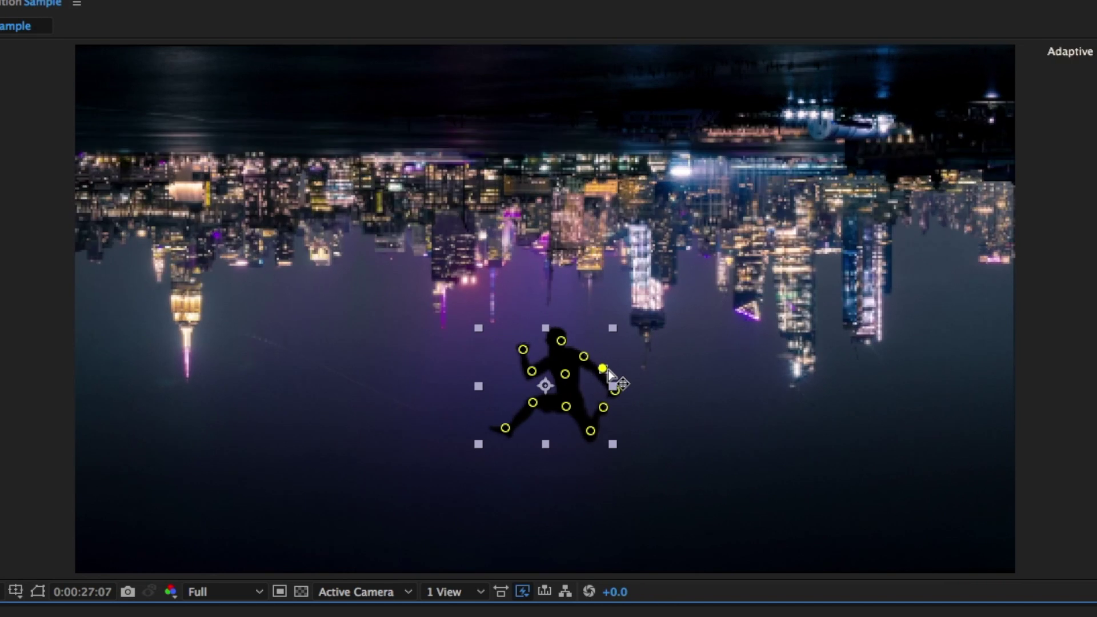
drag(562, 343, 561, 343)
click(584, 356)
click(583, 356)
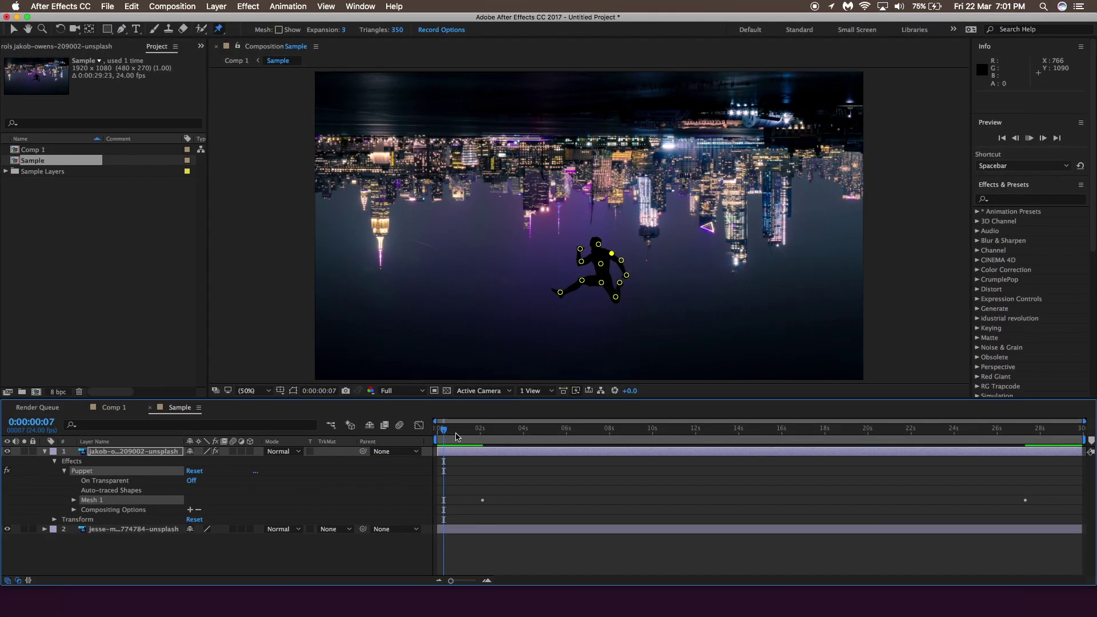
Preview the puppet animation from the start and check it at about 6 and 3 seconds.
key(space)
click(580, 428)
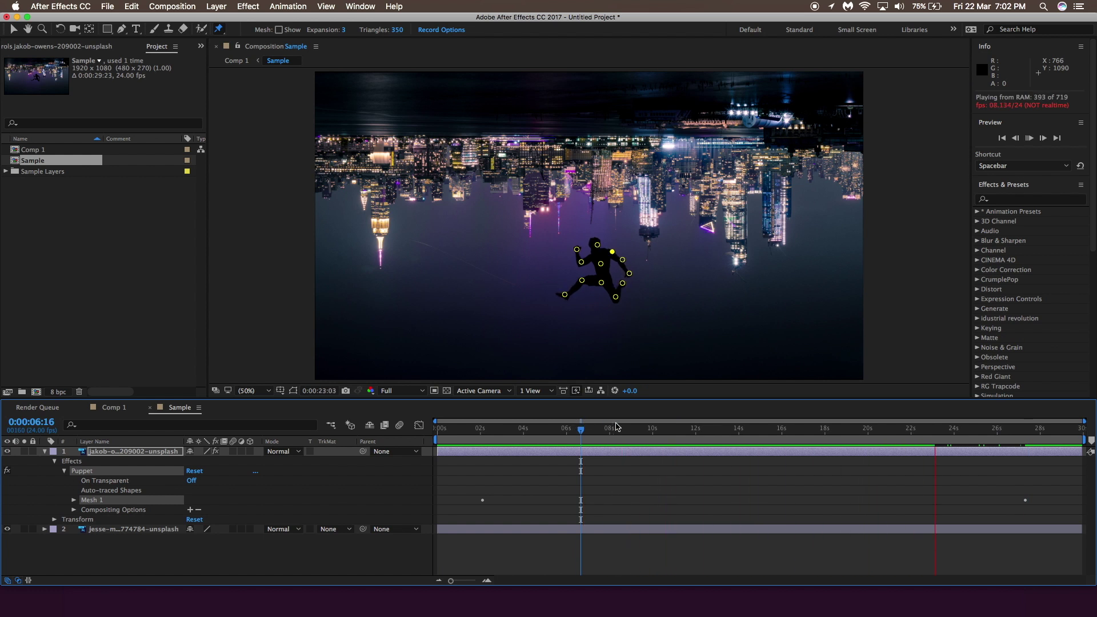
click(506, 428)
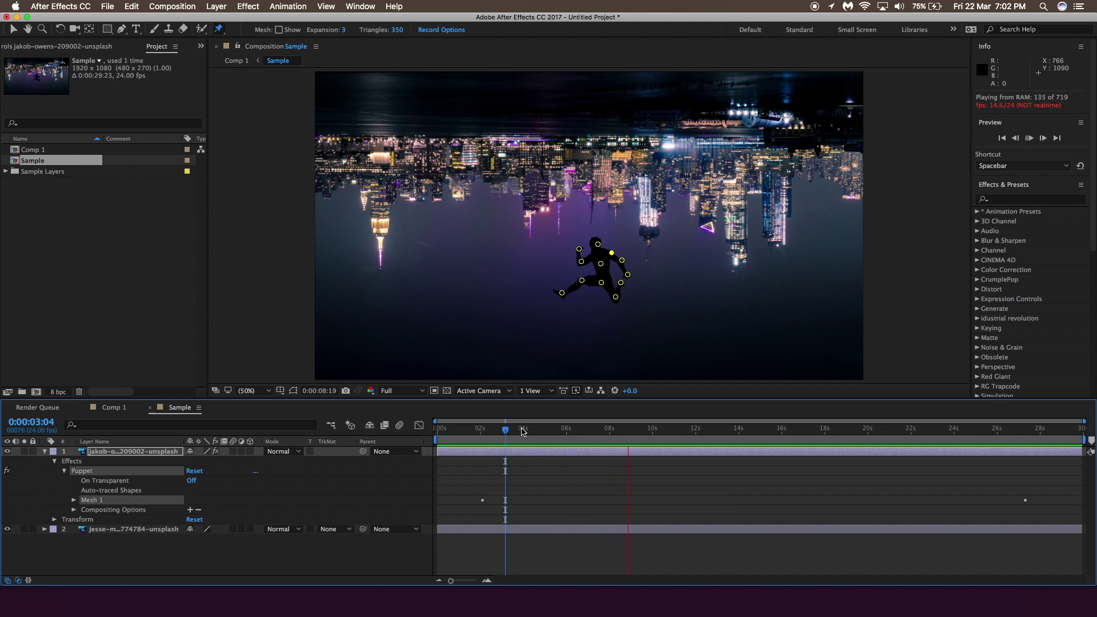
key(space)
key(space)
Collapse the silhouette layer's properties, replay the animation and scrub to 0:00:26:16 to check the motion.
click(98, 452)
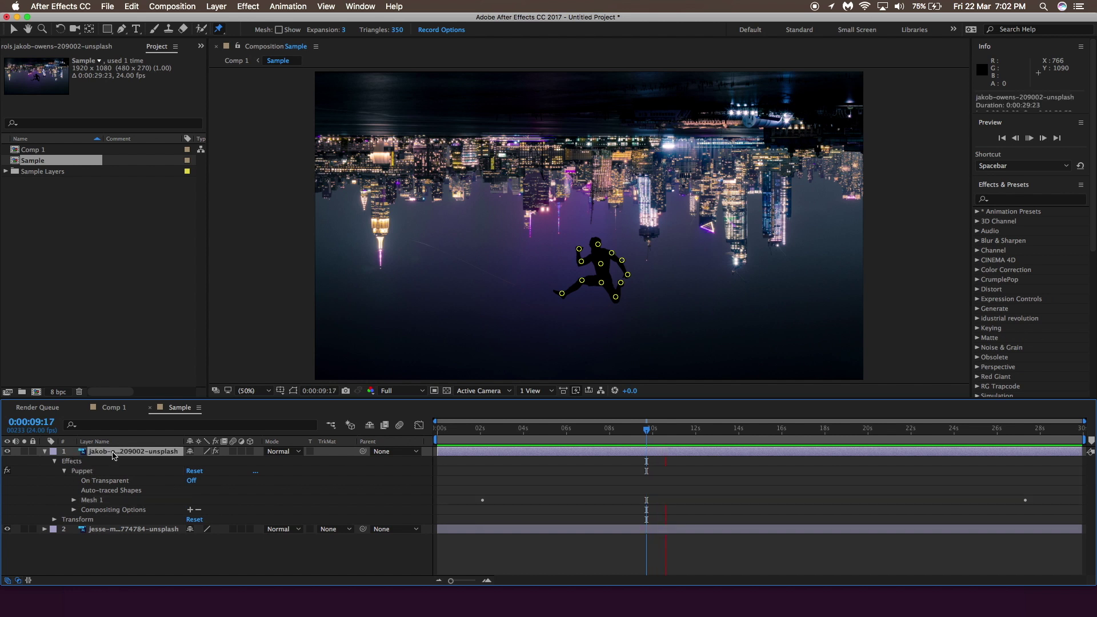
click(45, 451)
key(space)
key(space)
key(space)
key(space)
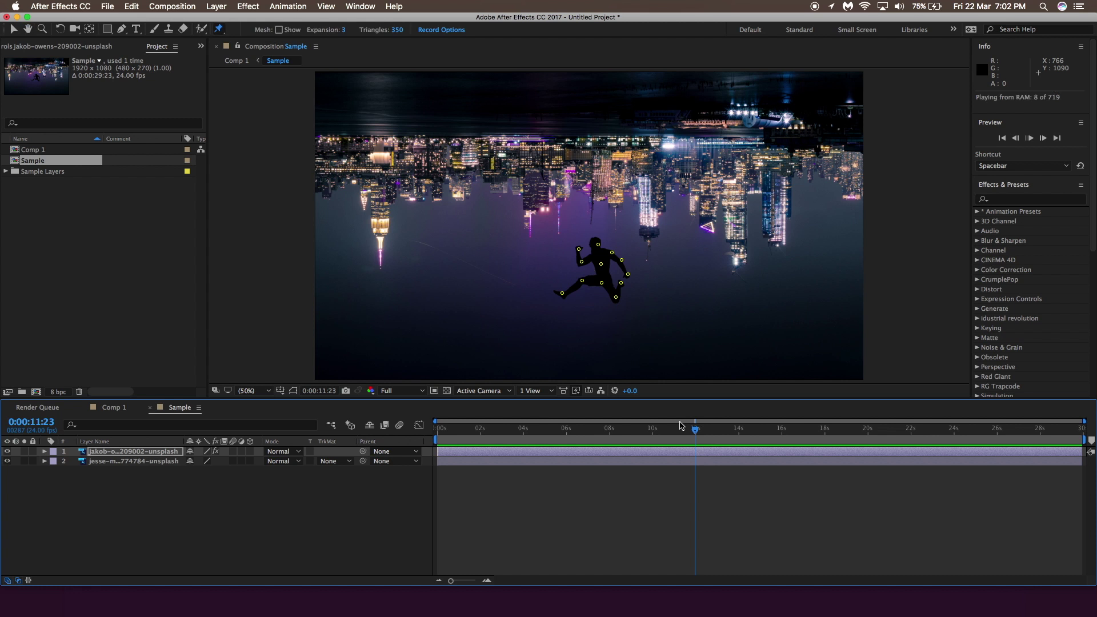
drag(707, 428, 1007, 441)
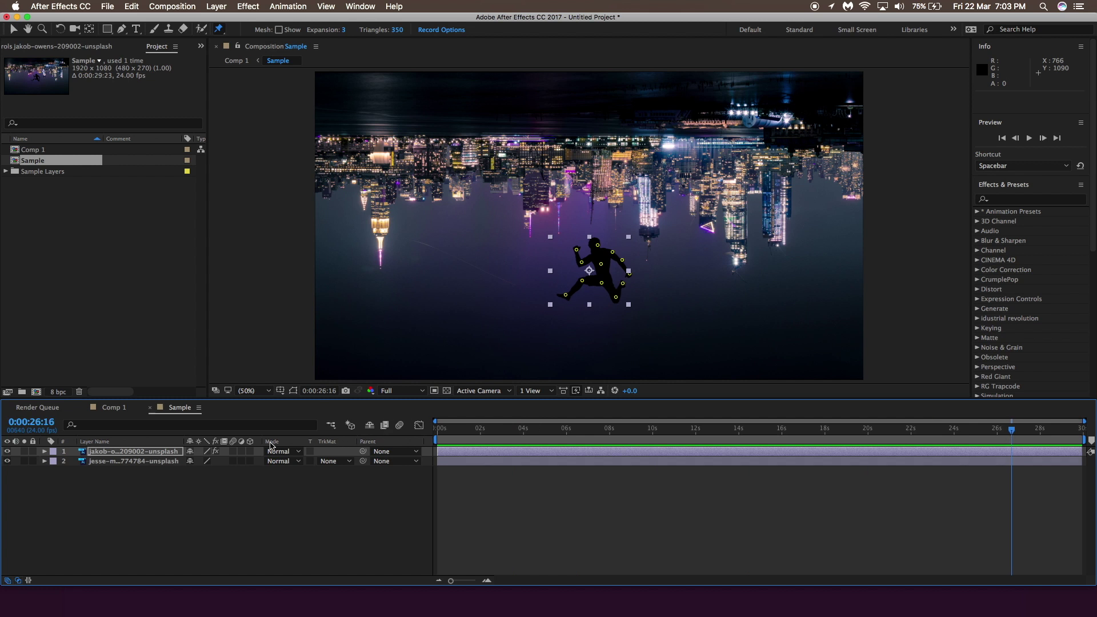
Expand the silhouette's Mesh 1 pins to examine their keyframes near 27 seconds and collapse the Deform group.
click(44, 452)
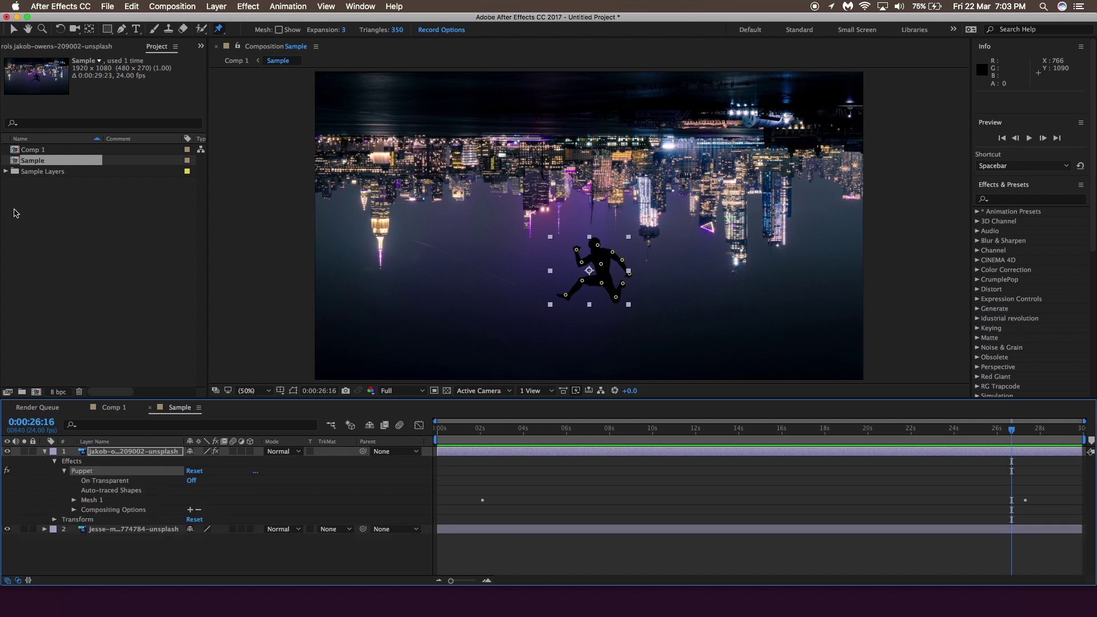
click(73, 501)
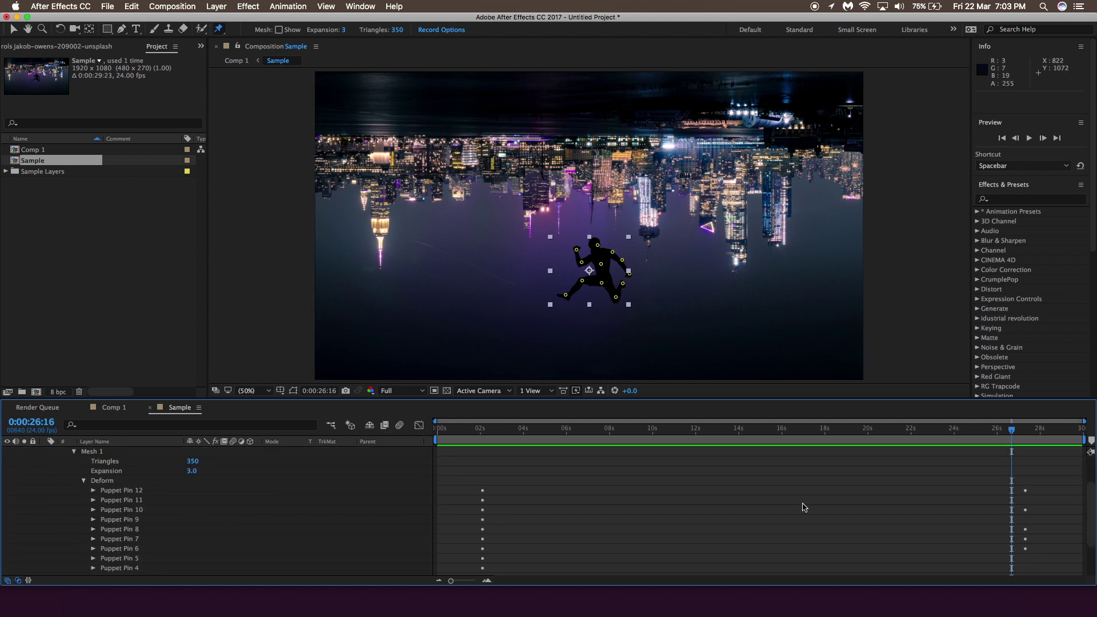
scroll(985, 508, down, 3)
click(1032, 537)
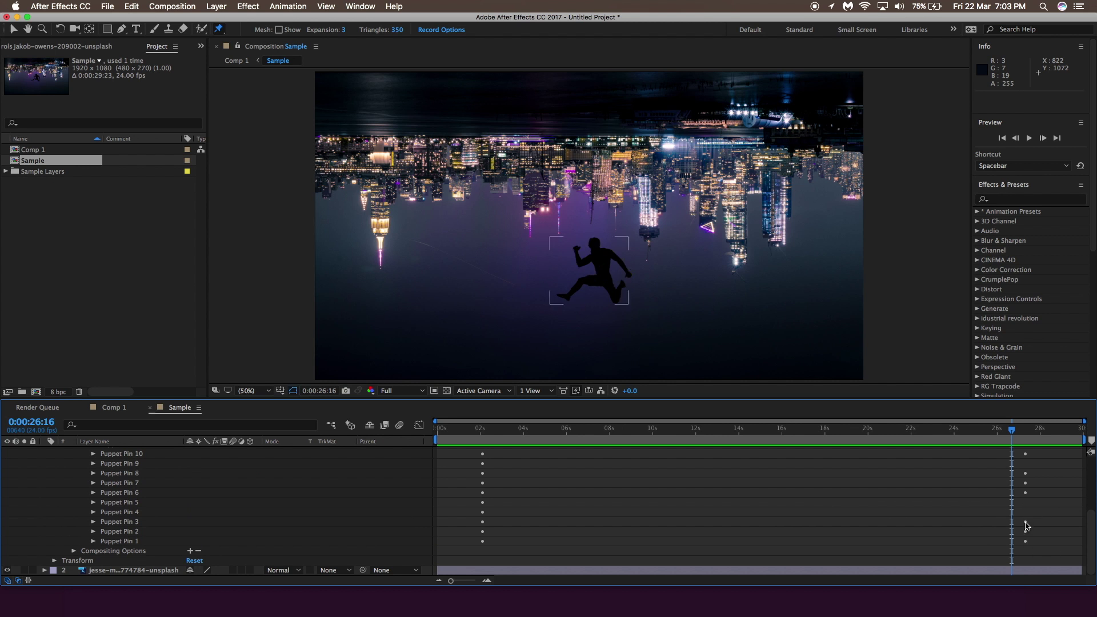
scroll(117, 493, up, 3)
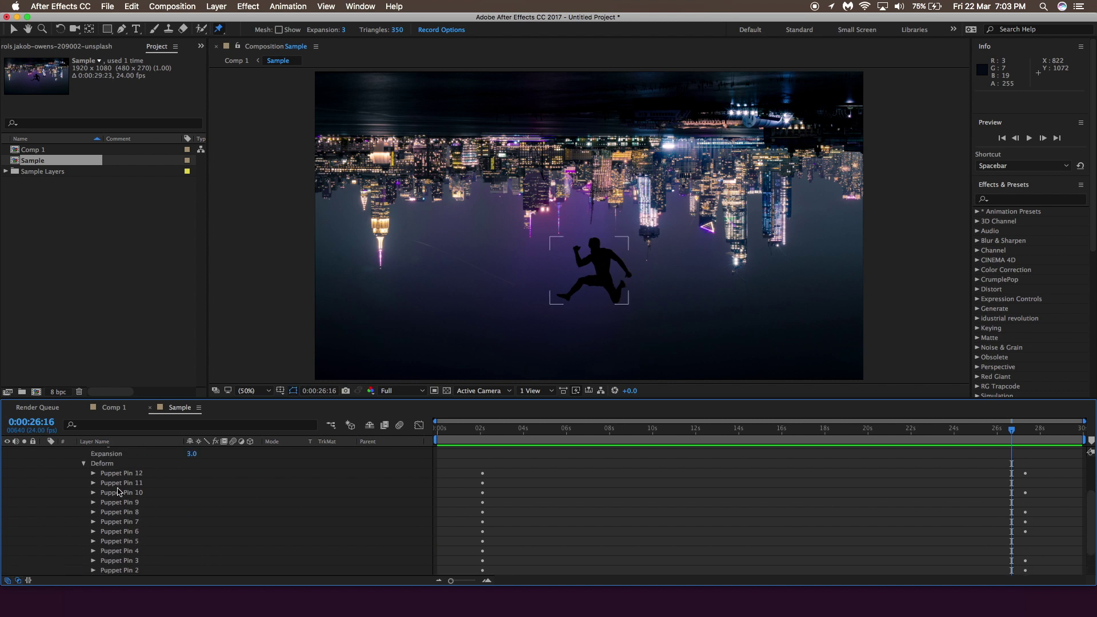
click(83, 463)
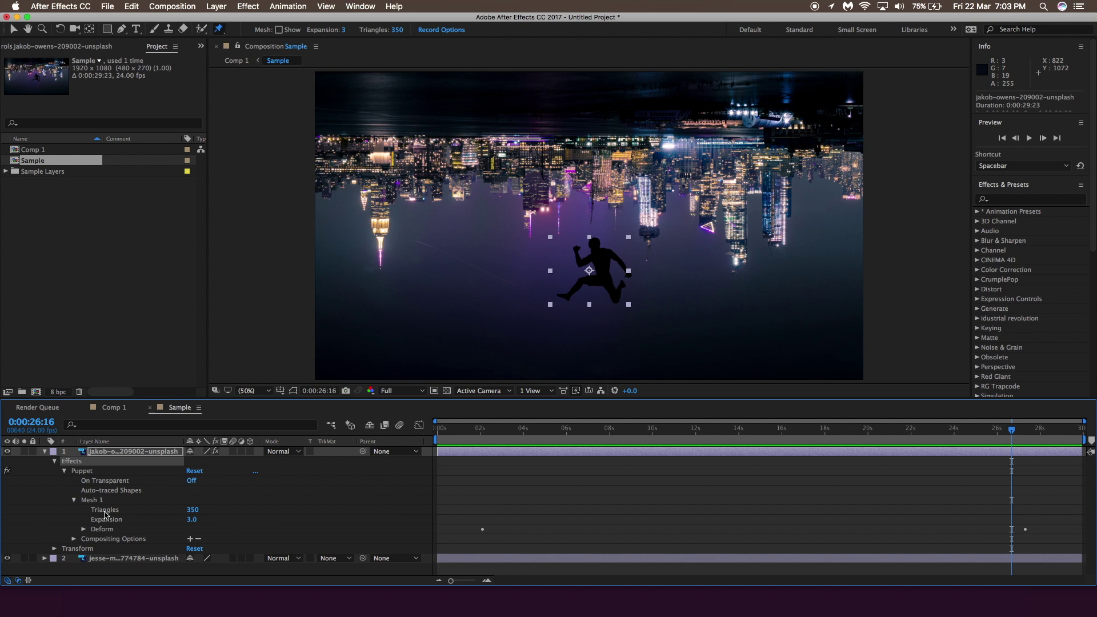
click(102, 529)
Move the current time to 0:00:05:06 and shift the front foot, rear foot and front knee pins for a new leg pose.
drag(618, 430, 551, 433)
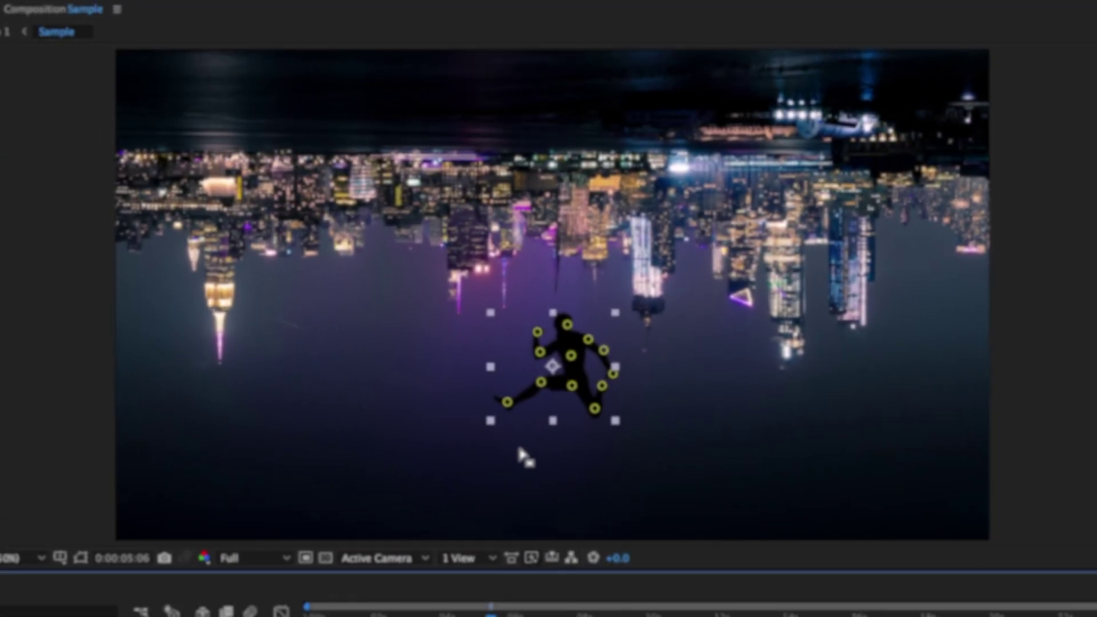
click(507, 401)
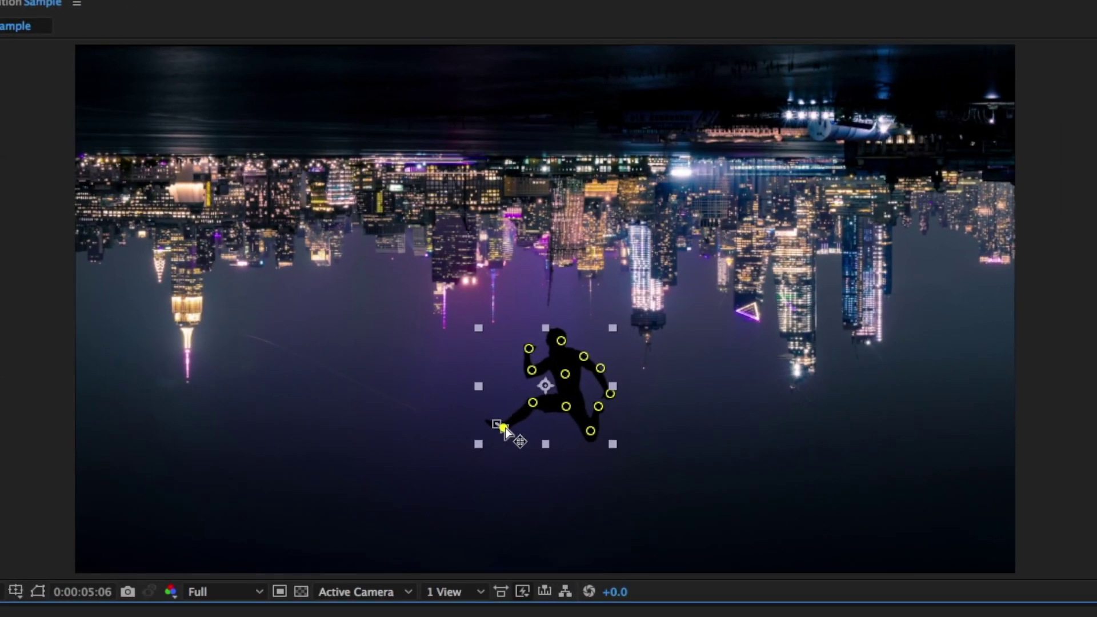
drag(504, 428, 509, 431)
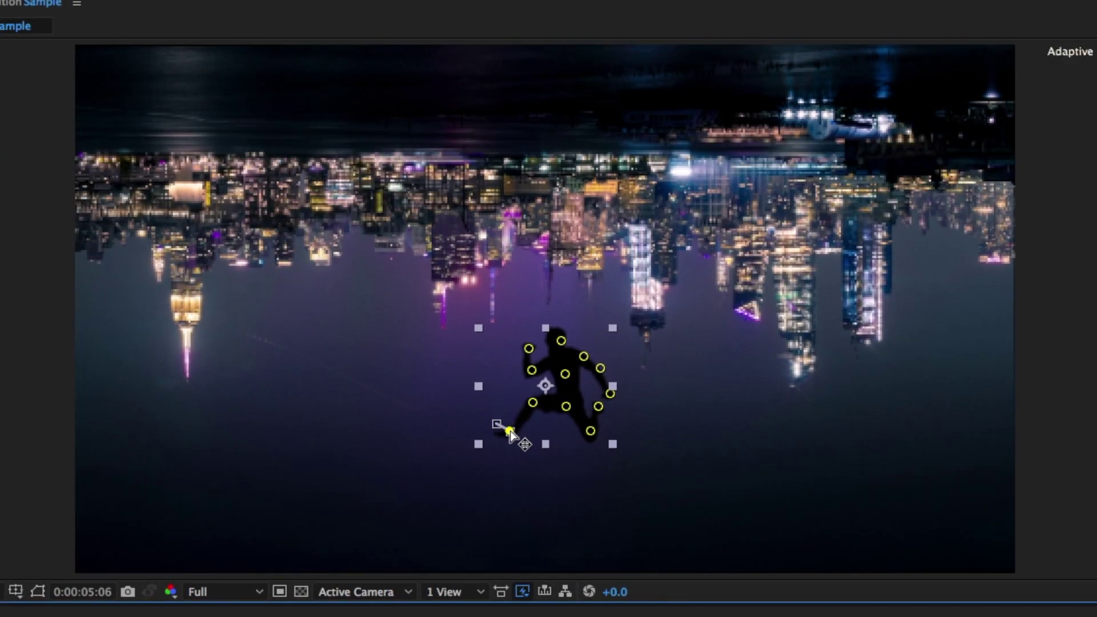
drag(600, 407, 604, 408)
click(532, 402)
Reposition the raised hand, elbow, rear hand and head pins at 0:00:05:06 to complete the upper-body pose.
click(529, 349)
drag(527, 351, 521, 352)
click(533, 370)
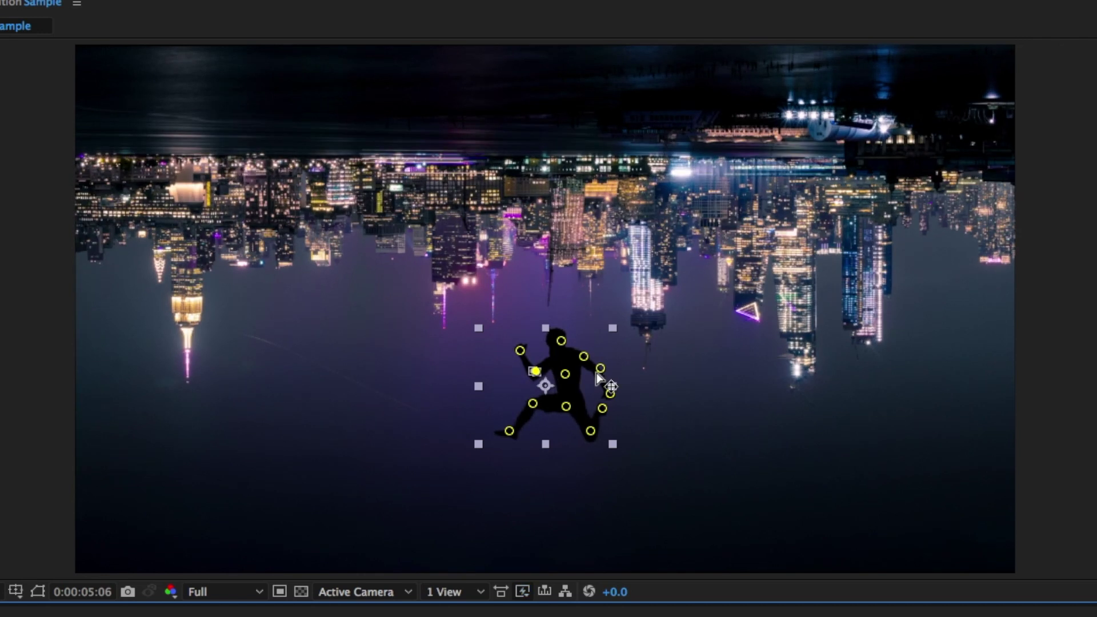
click(613, 386)
drag(616, 392, 560, 342)
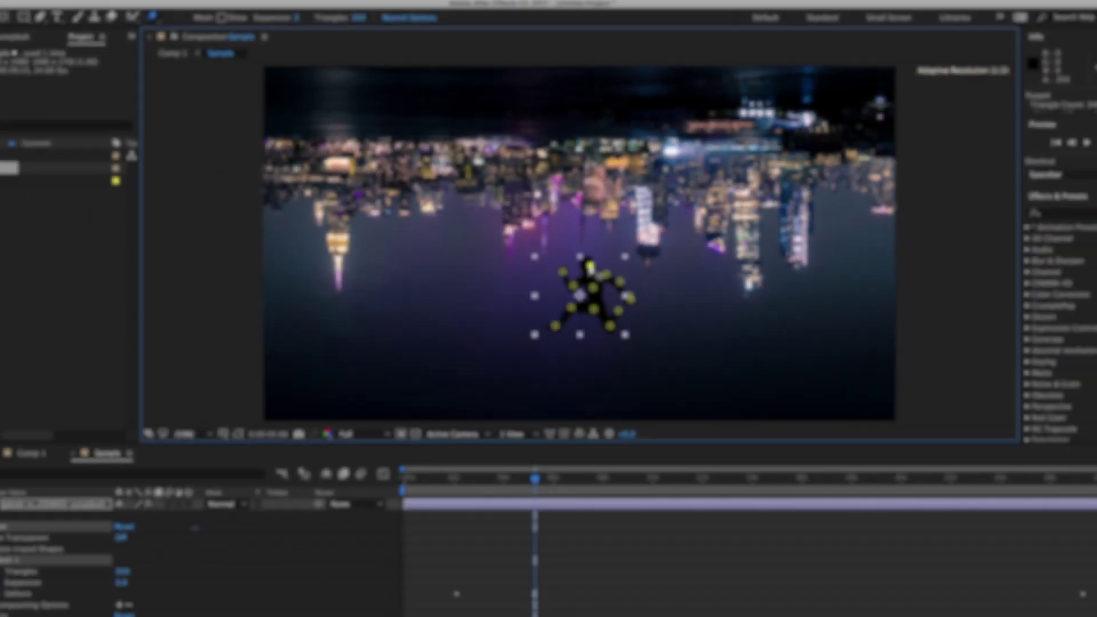
Trim the work area to run from 0:00:01:20 to 0:00:05:13 and preview the animation.
drag(1083, 439, 557, 439)
click(437, 477)
key(space)
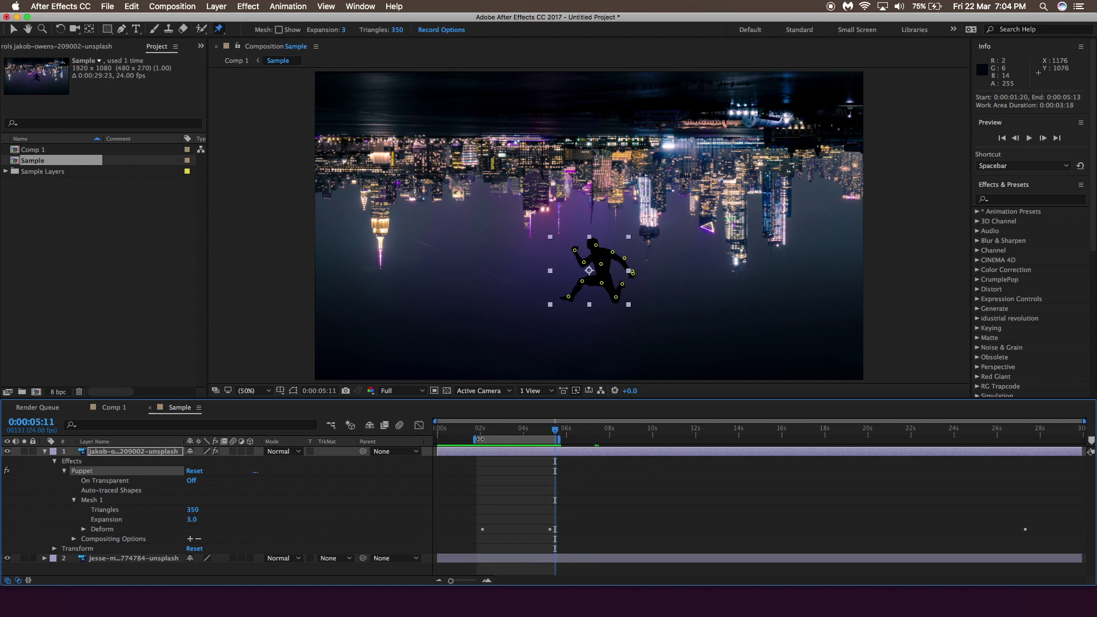
Play back the silhouette's pose animation within the work area, restarting the preview from 0:00:02:00.
key(space)
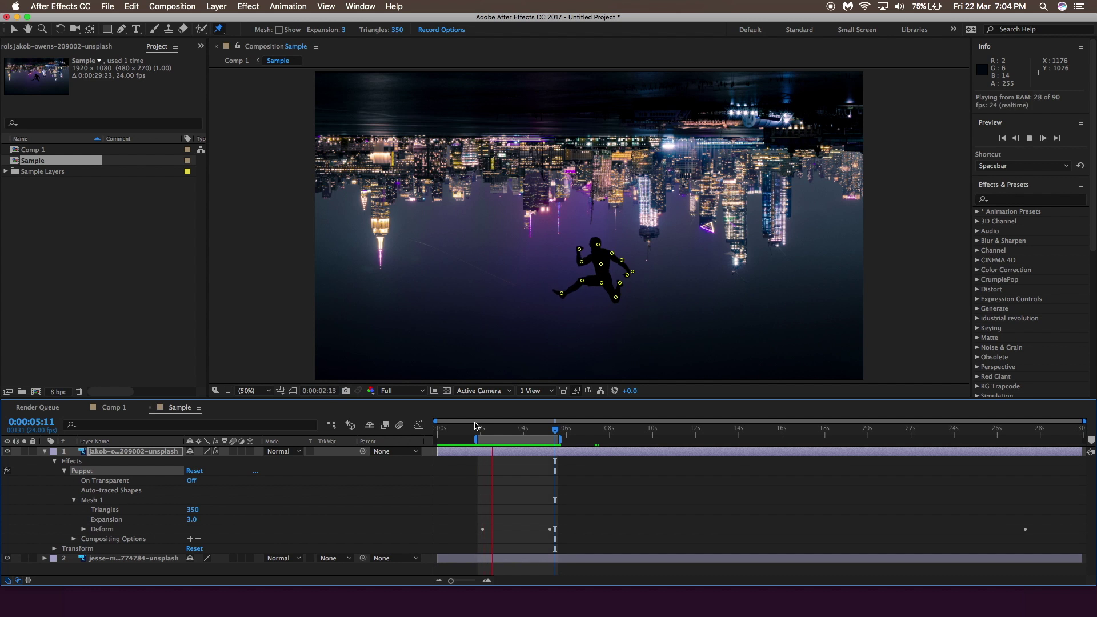
key(space)
click(480, 429)
key(space)
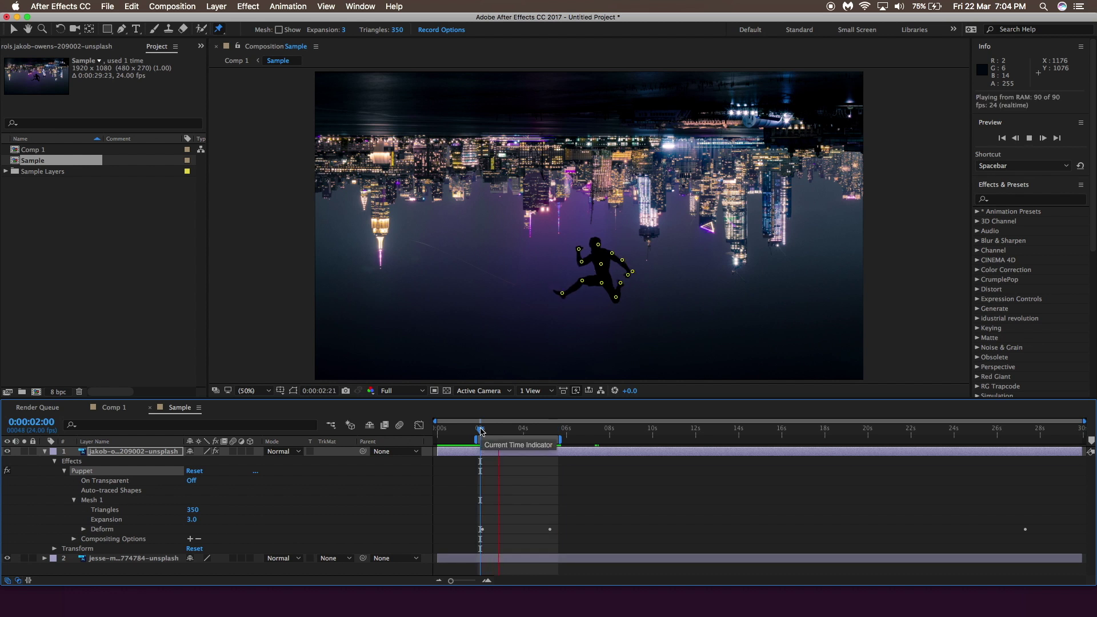
key(space)
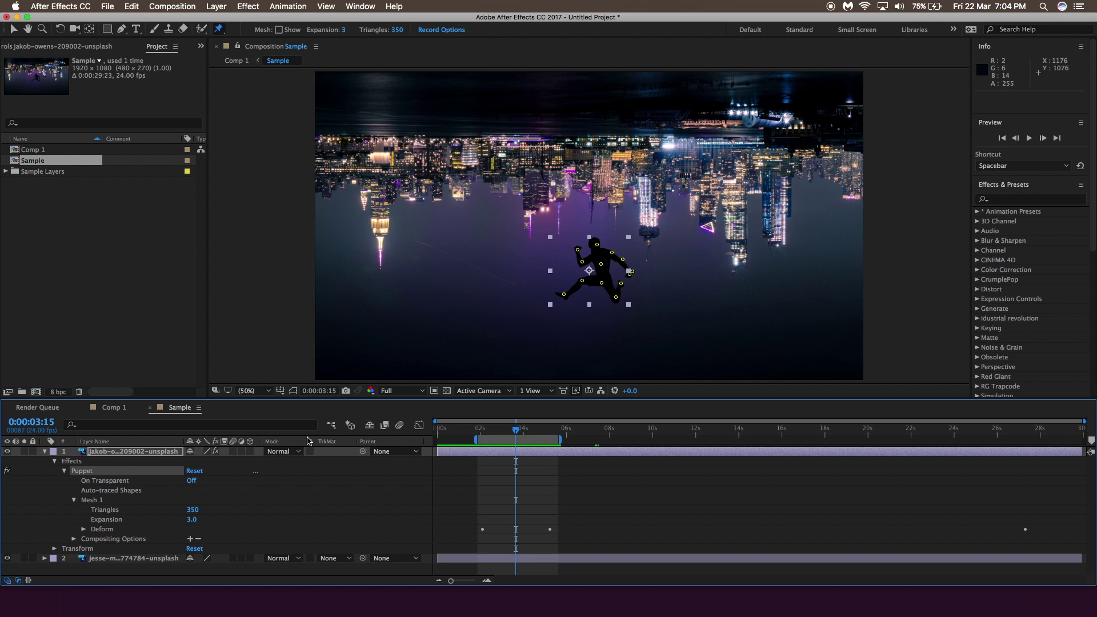
click(519, 440)
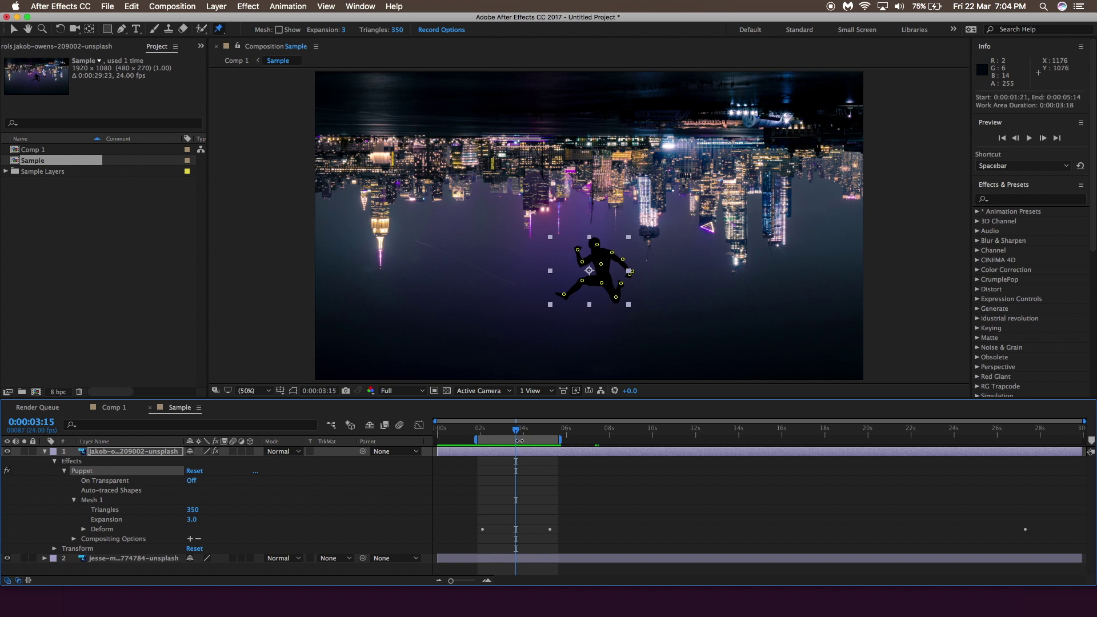
Lower the silhouette layer to Position 960.0, 756.5 and keyframe that Position at 0:00:02:02.
click(46, 451)
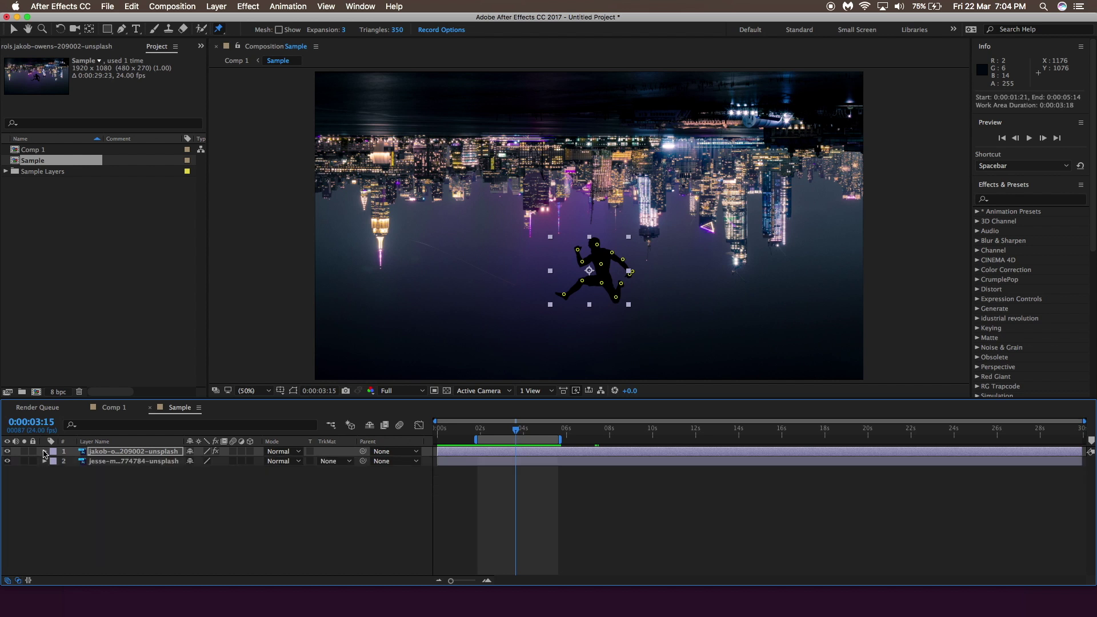
click(46, 452)
click(54, 462)
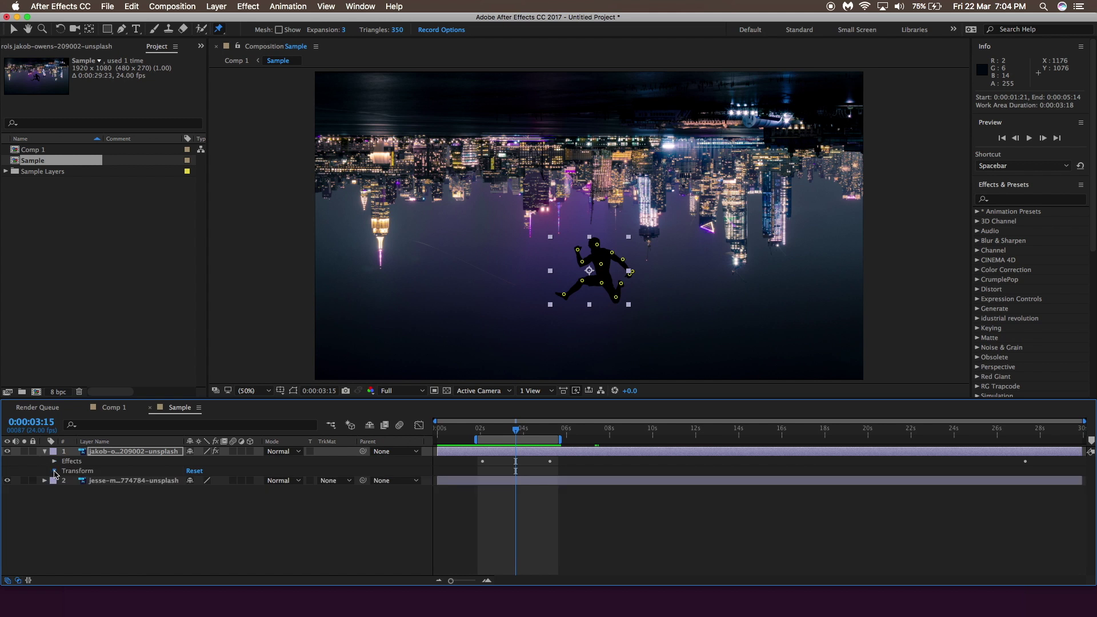
click(54, 471)
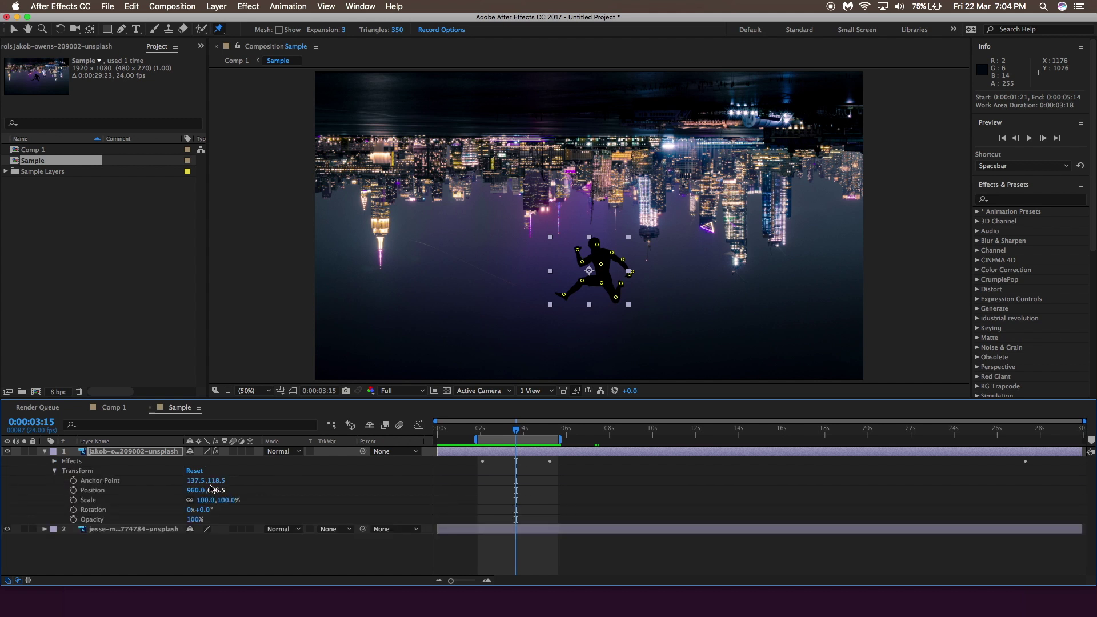
drag(213, 490, 260, 478)
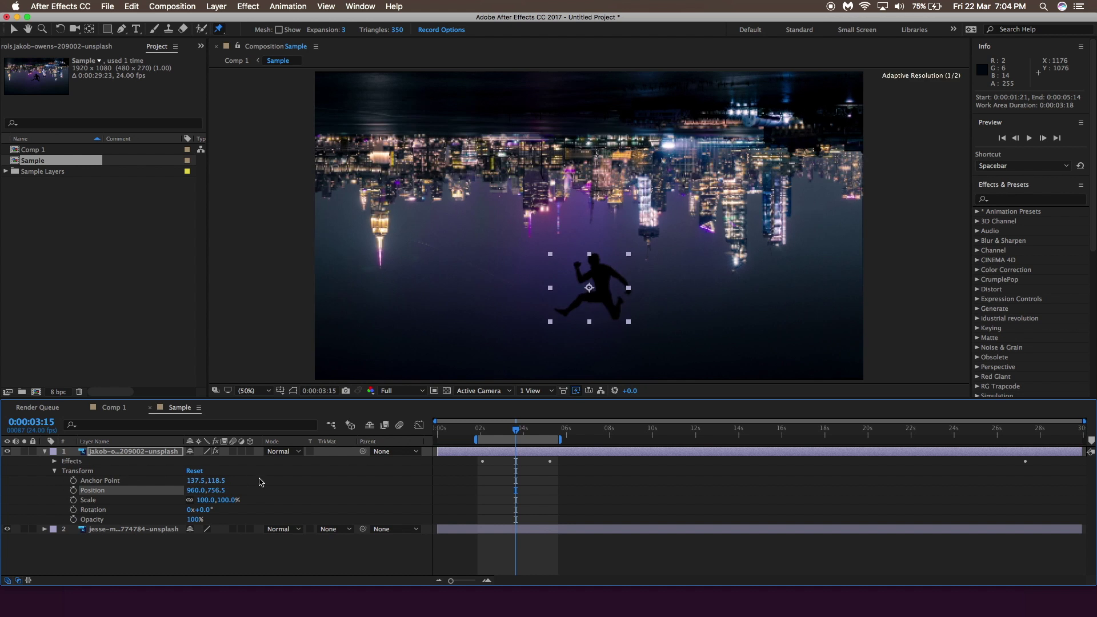
click(73, 490)
drag(517, 490, 483, 490)
Set the silhouette's Position to 960.0, 708.5 at 0:00:05:06 and apply Easy Ease to both Position keyframes.
drag(521, 431, 550, 432)
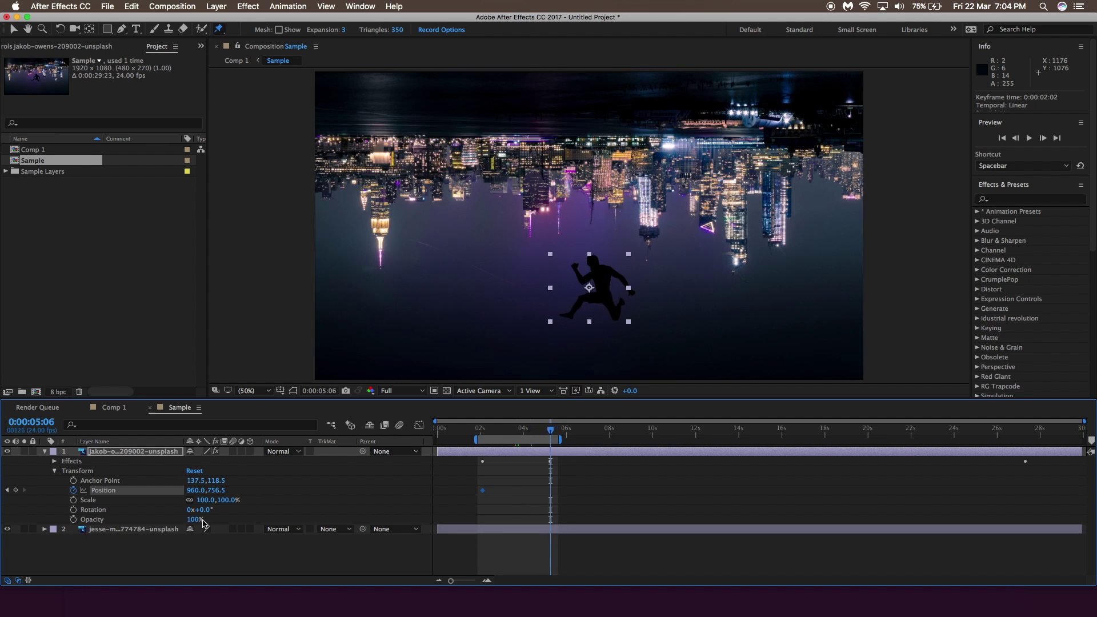
drag(215, 492, 180, 500)
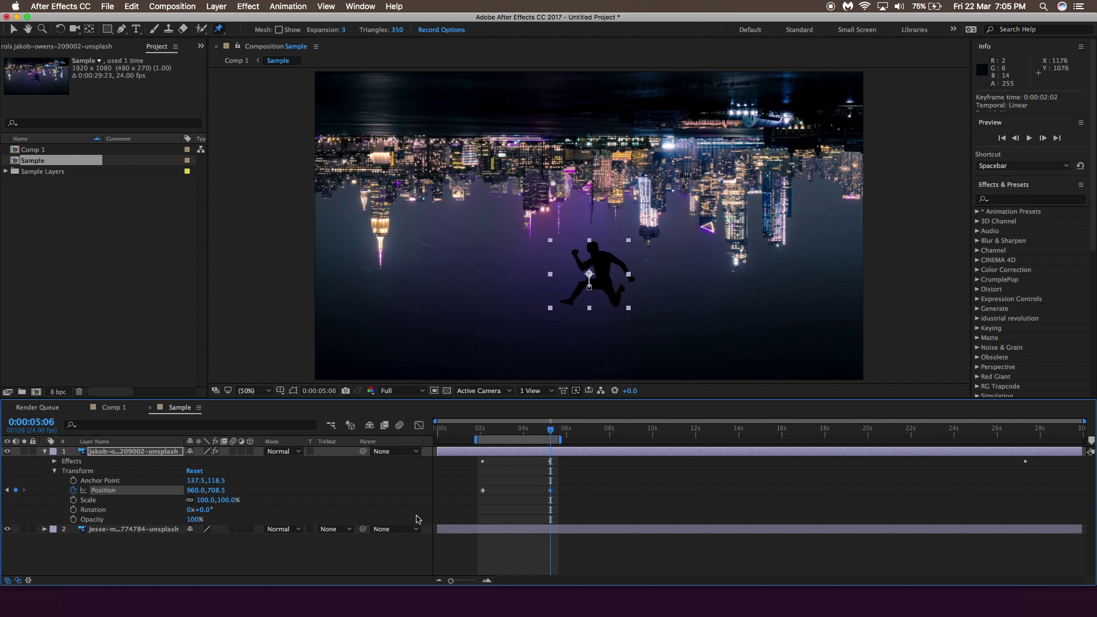
drag(471, 503, 561, 481)
right_click(550, 490)
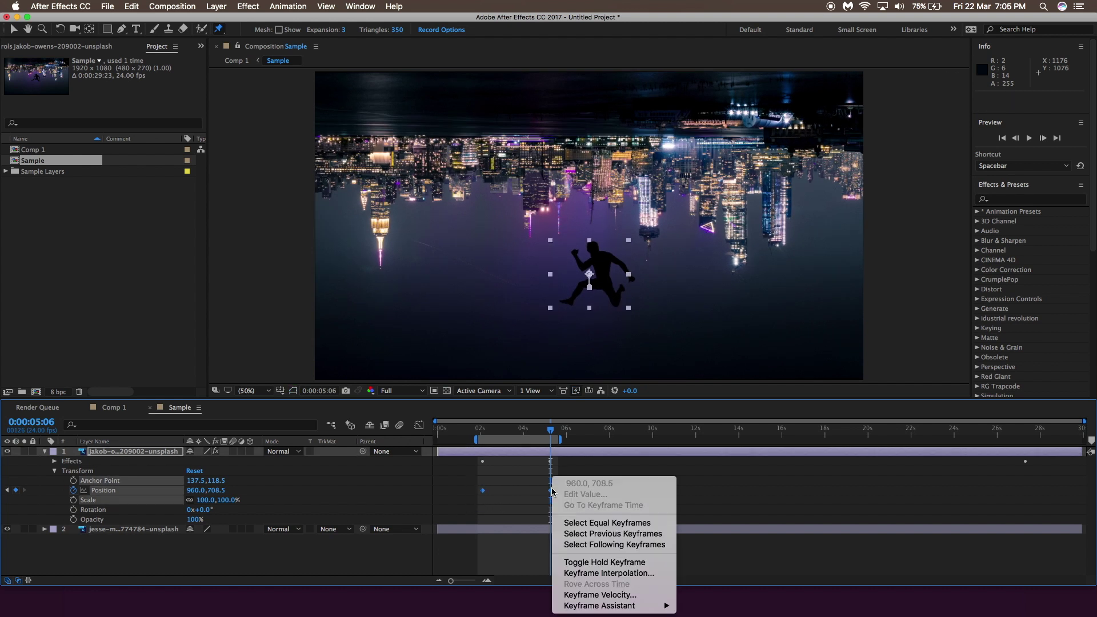
click(717, 540)
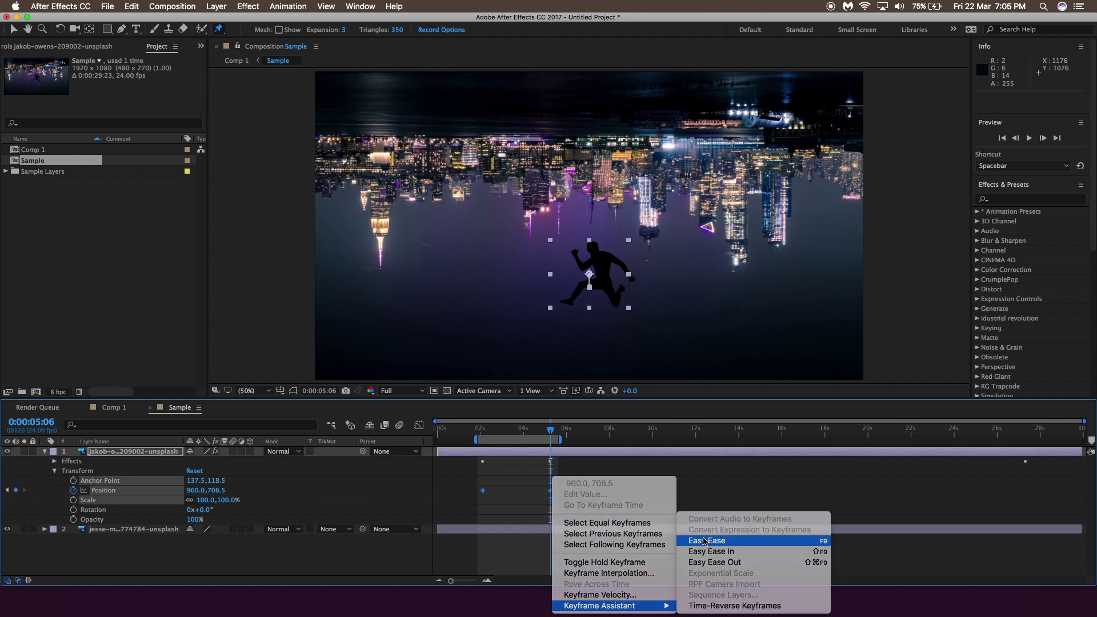
click(518, 506)
mouse_move(550, 434)
mouse_down()
mouse_move(485, 441)
mouse_move(532, 440)
mouse_up()
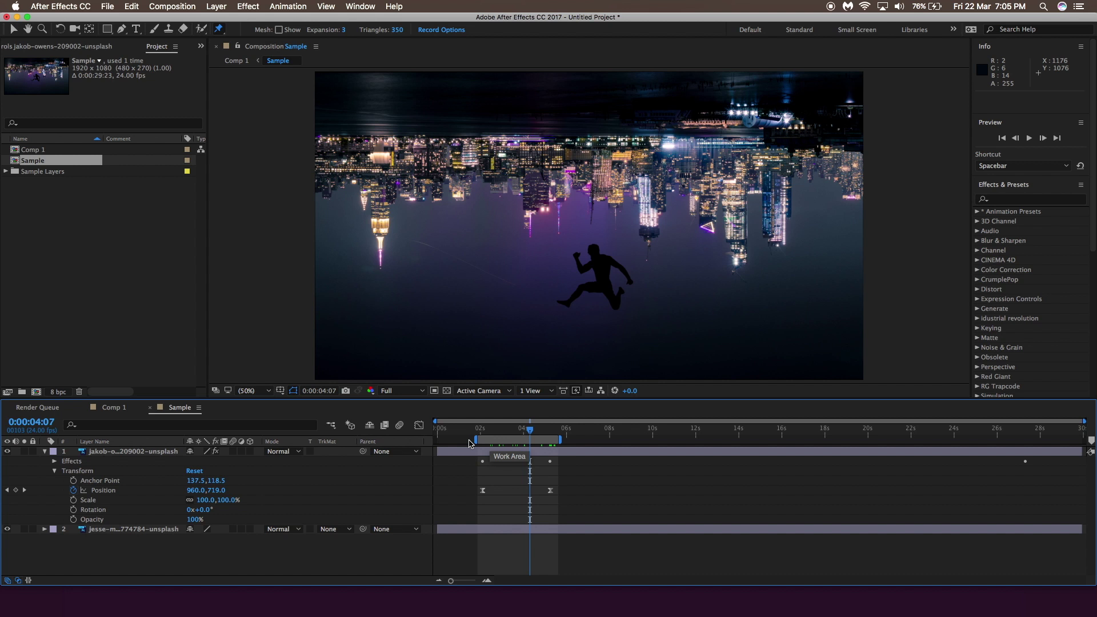
Scale the skyline layer to 100.7, 108.2% and keyframe its Position of 960.0, 481.0 at 0:00:02:01.
click(44, 529)
click(55, 539)
scroll(84, 549, down, 1)
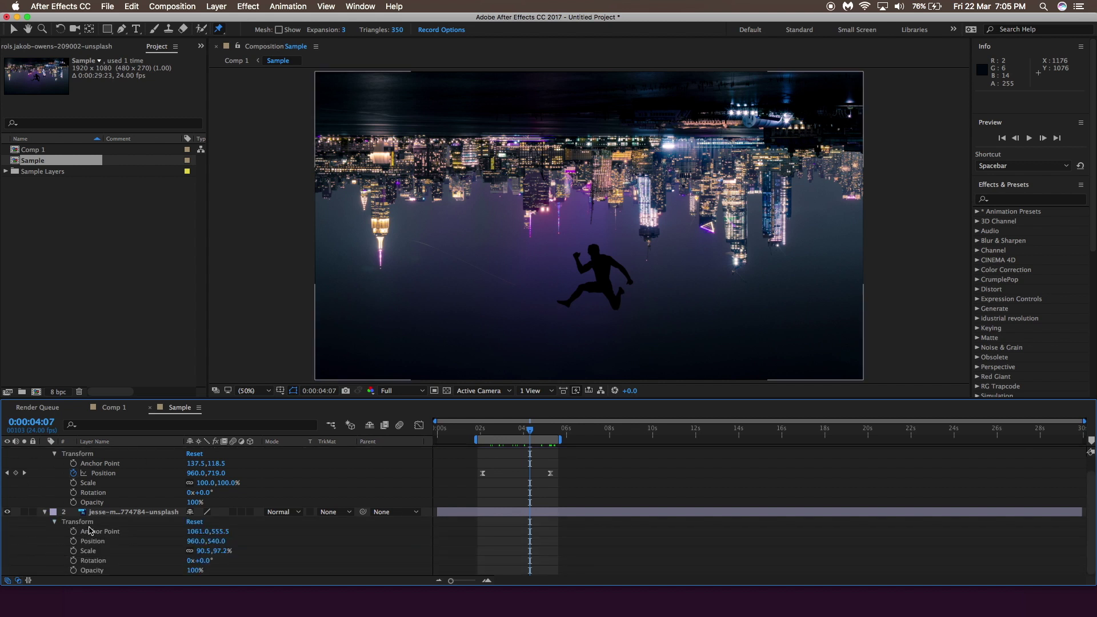
drag(220, 551, 179, 546)
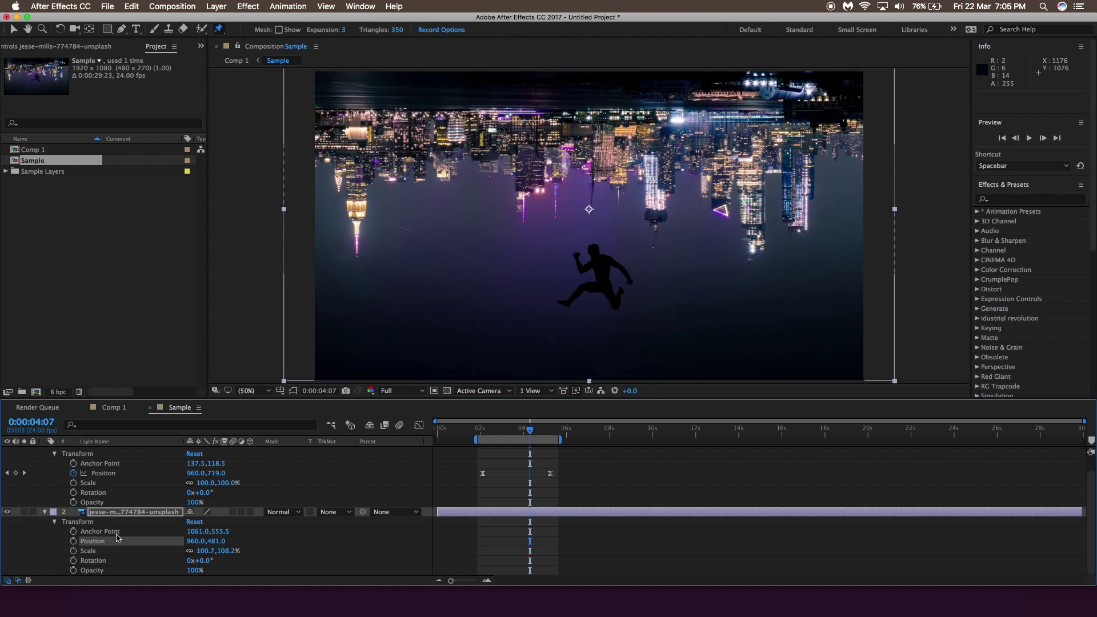
click(73, 541)
drag(530, 541, 482, 543)
Set the skyline's Position to 960.0, 573.0 at 0:00:05:05 and apply Easy Ease to both Position keyframes.
drag(532, 430, 552, 424)
drag(216, 541, 275, 538)
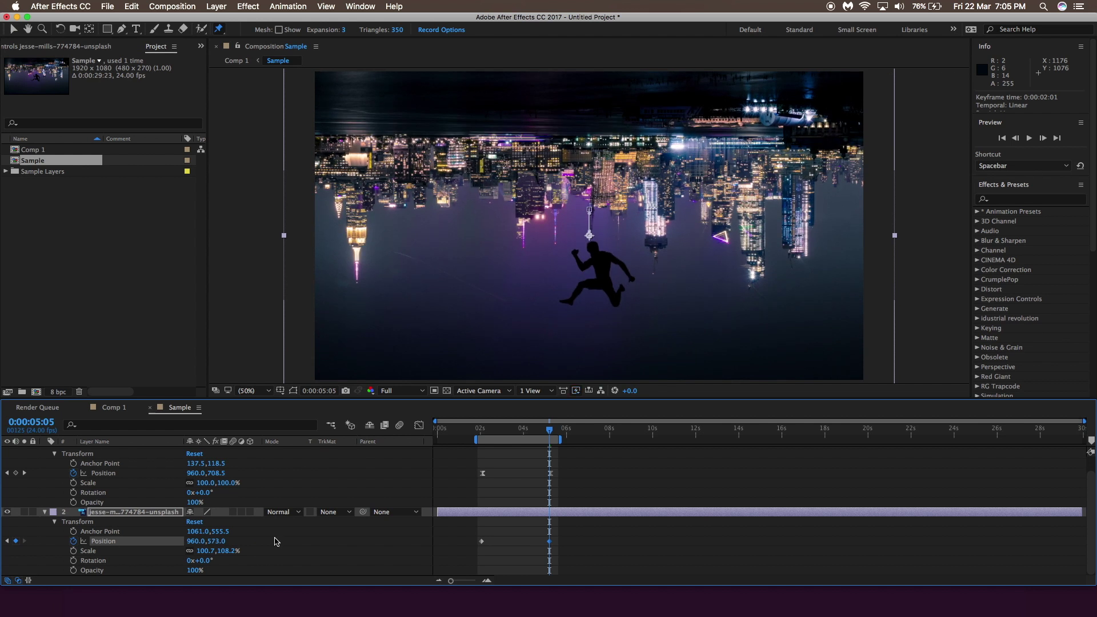
drag(476, 527, 560, 551)
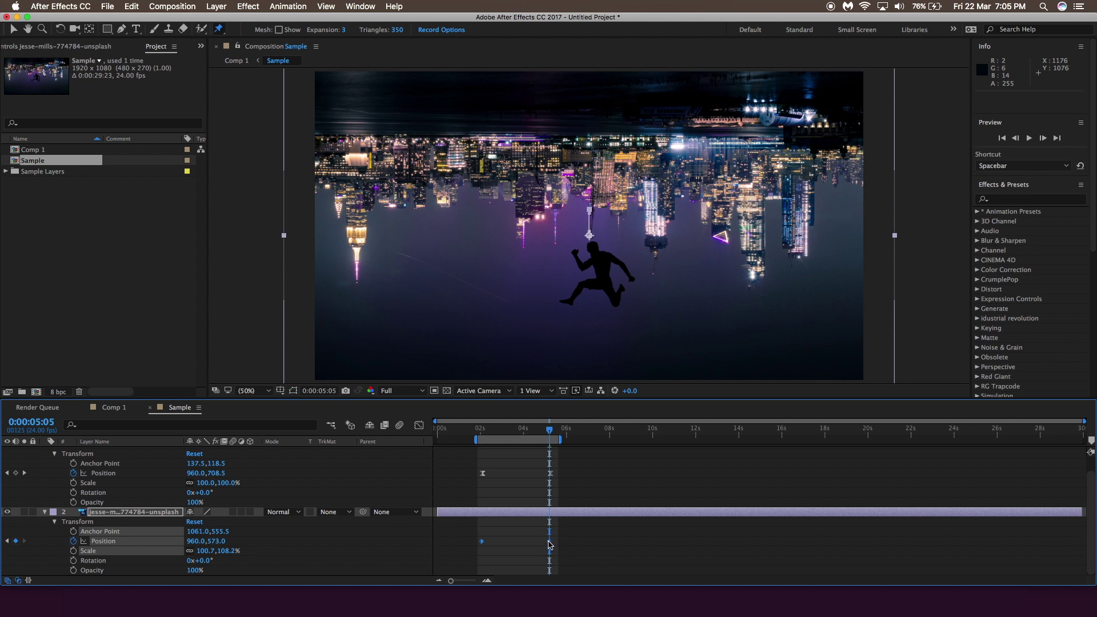
right_click(549, 545)
mouse_move(587, 605)
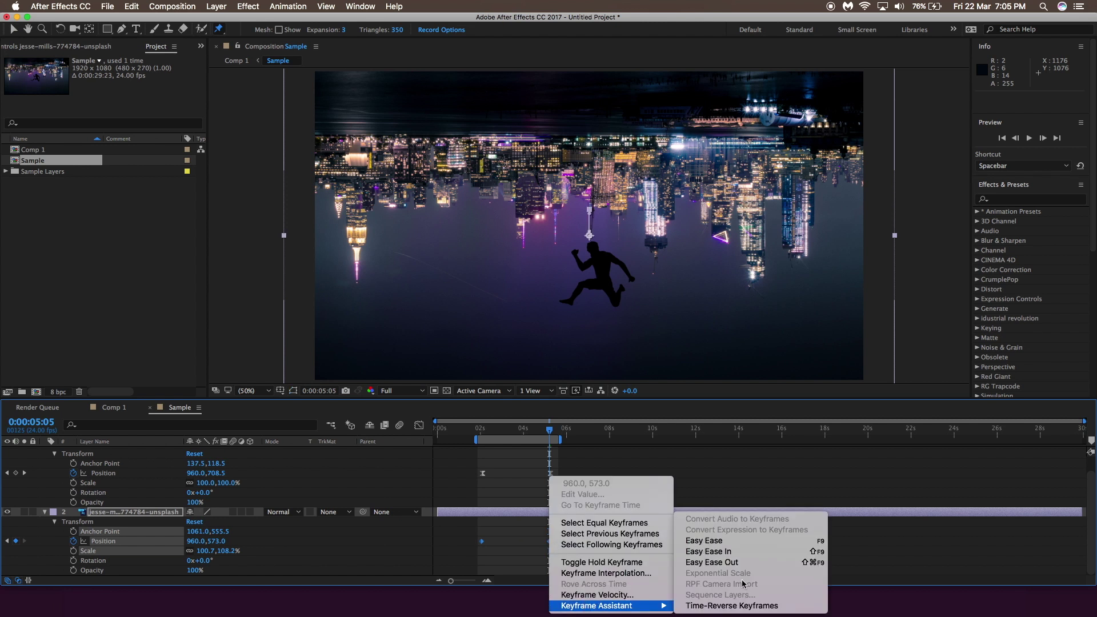
click(736, 543)
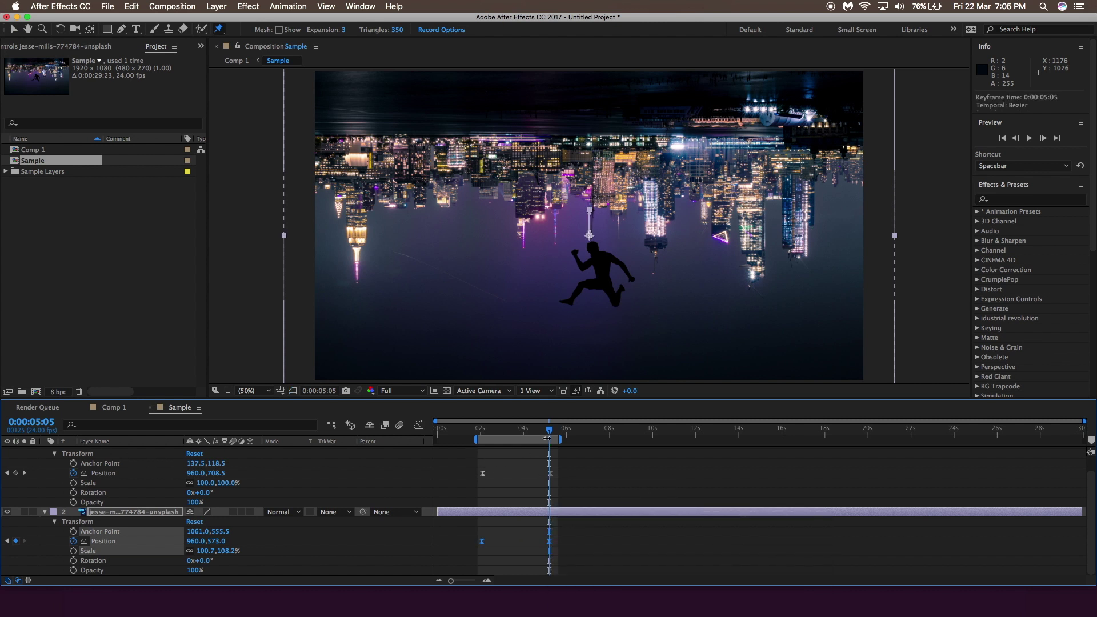
Collapse both layers' properties and preview the combined silhouette and skyline motion from 0:00:01:20.
scroll(429, 489, up, 1)
click(44, 452)
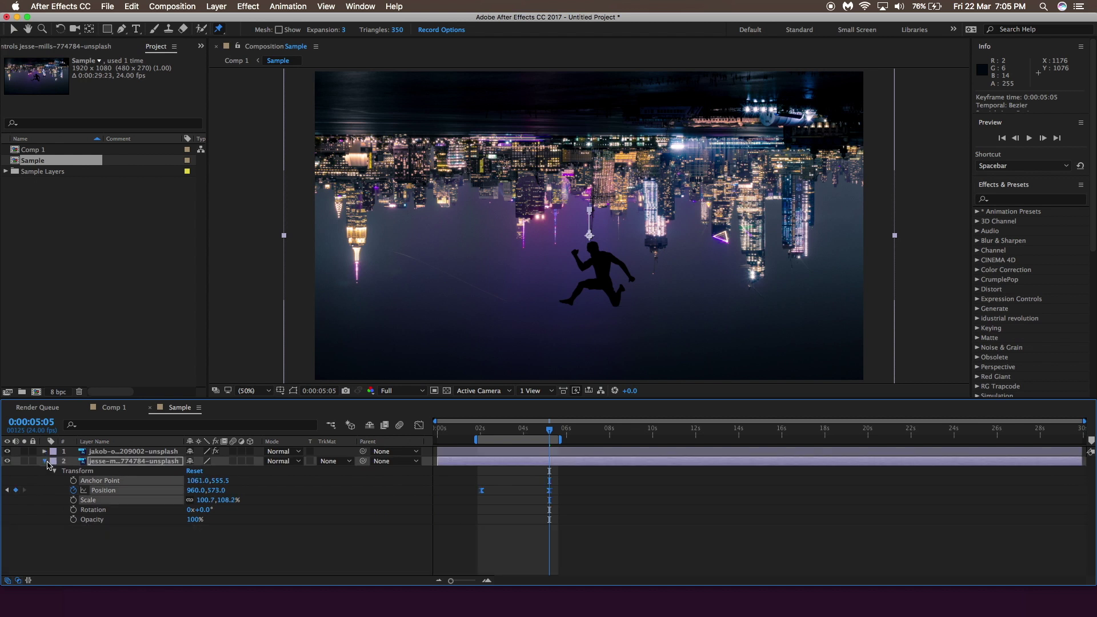
click(45, 461)
click(478, 428)
key(space)
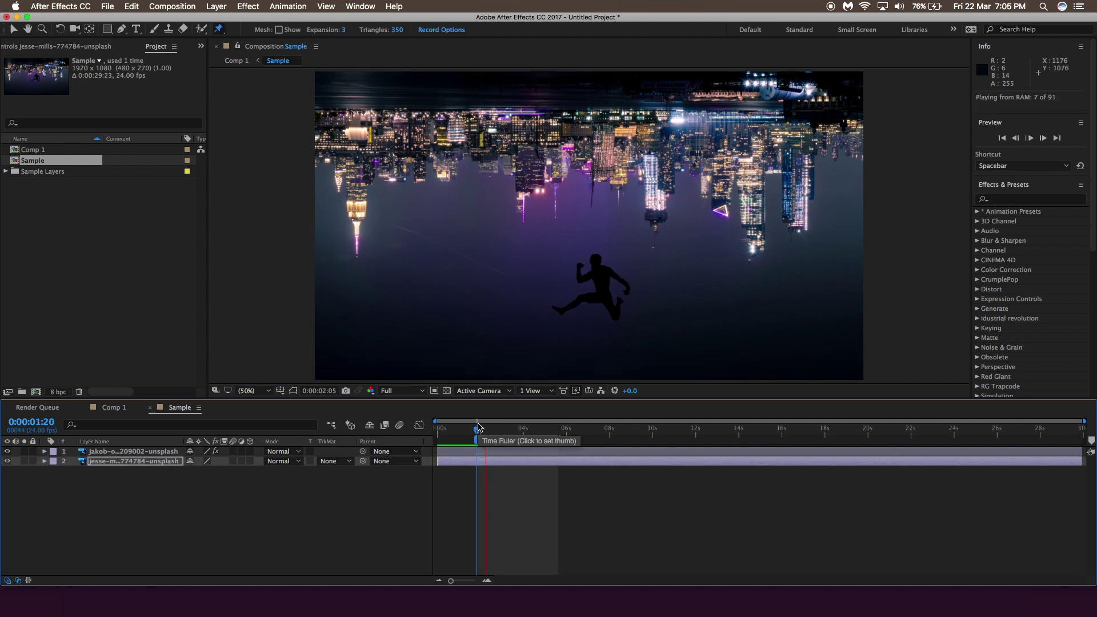